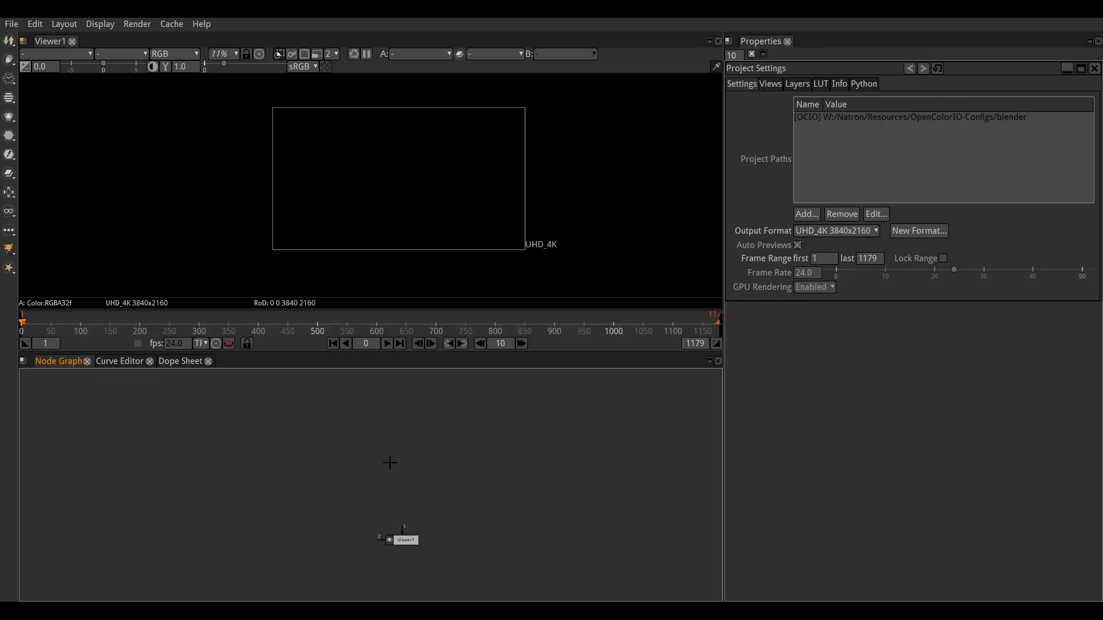
Step: Add a Read node that loads the GardenTable_BG01_V001_UHD.####.exr image sequence from the UHD plates folder
key("Tab")
type("read")
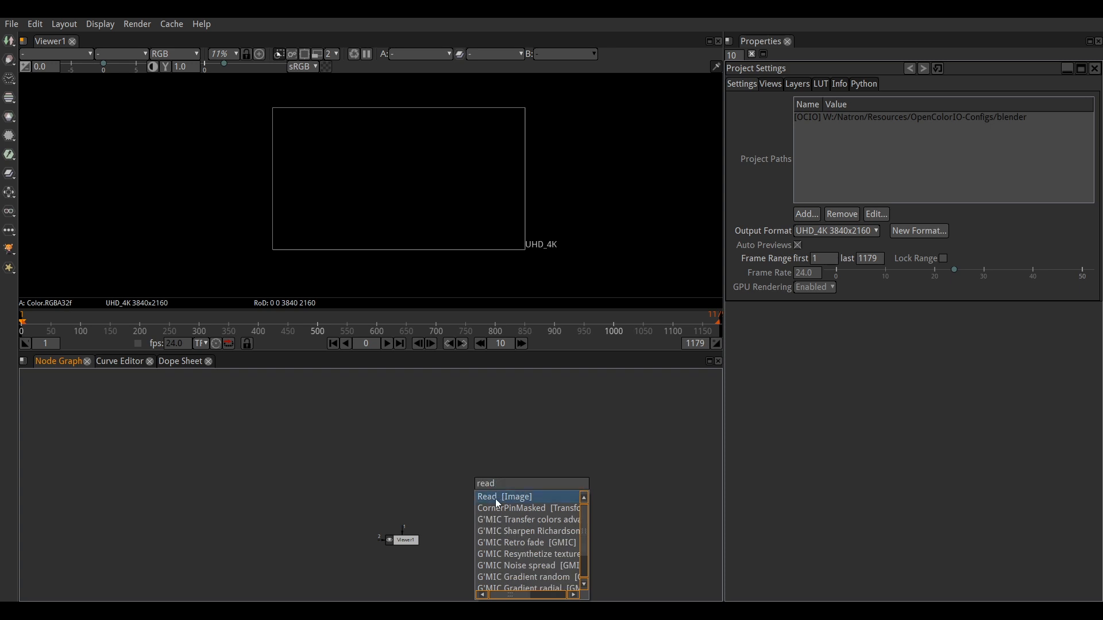
left_click(496, 497)
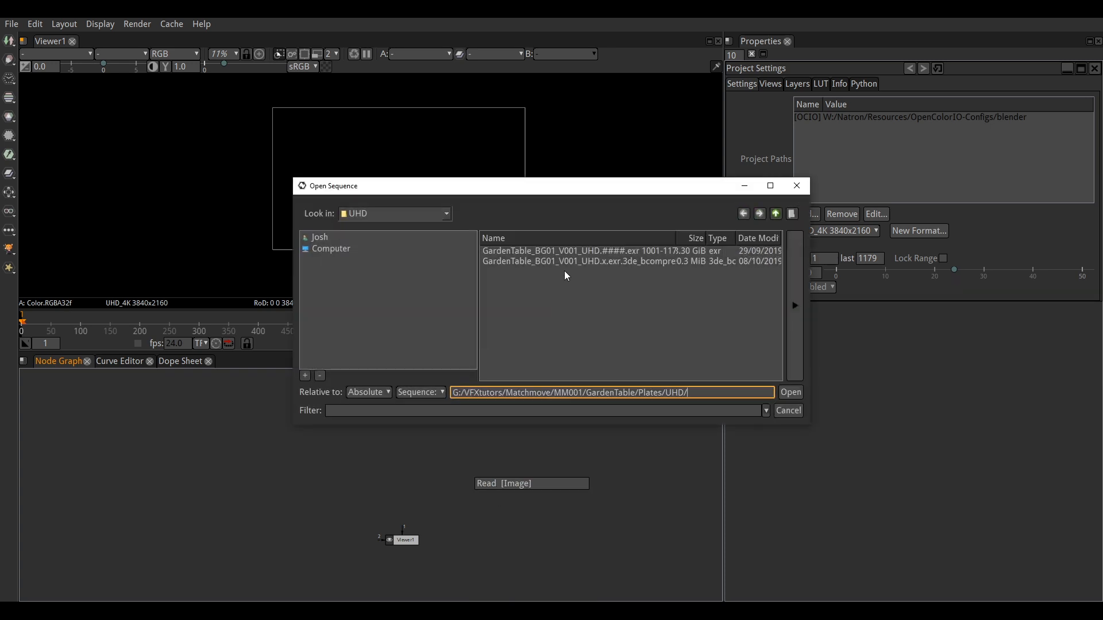
left_click(529, 252)
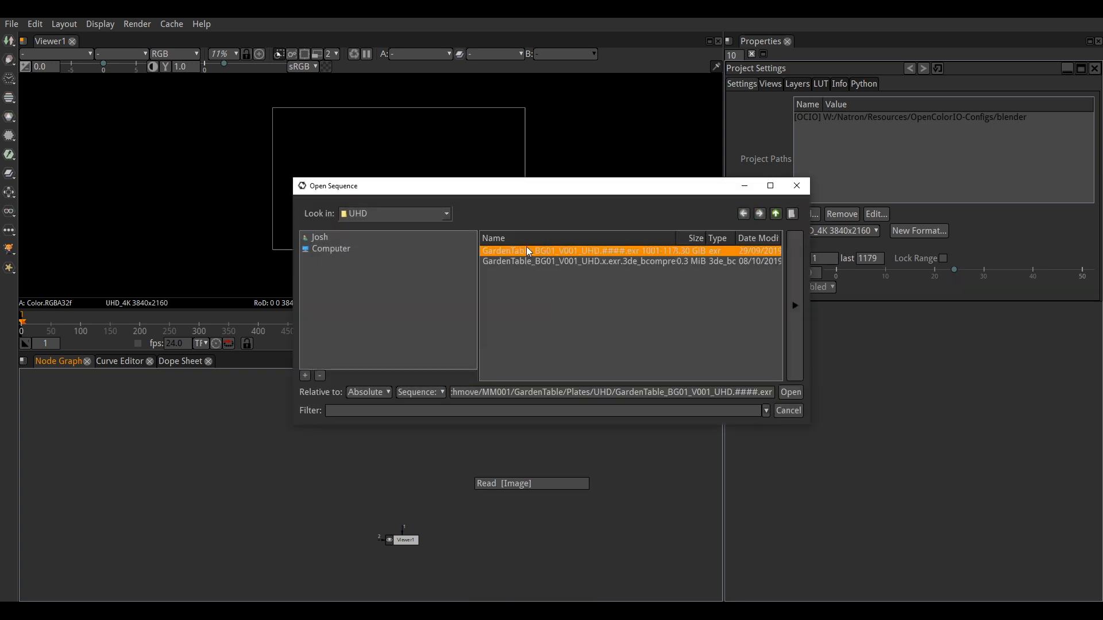
left_click(787, 393)
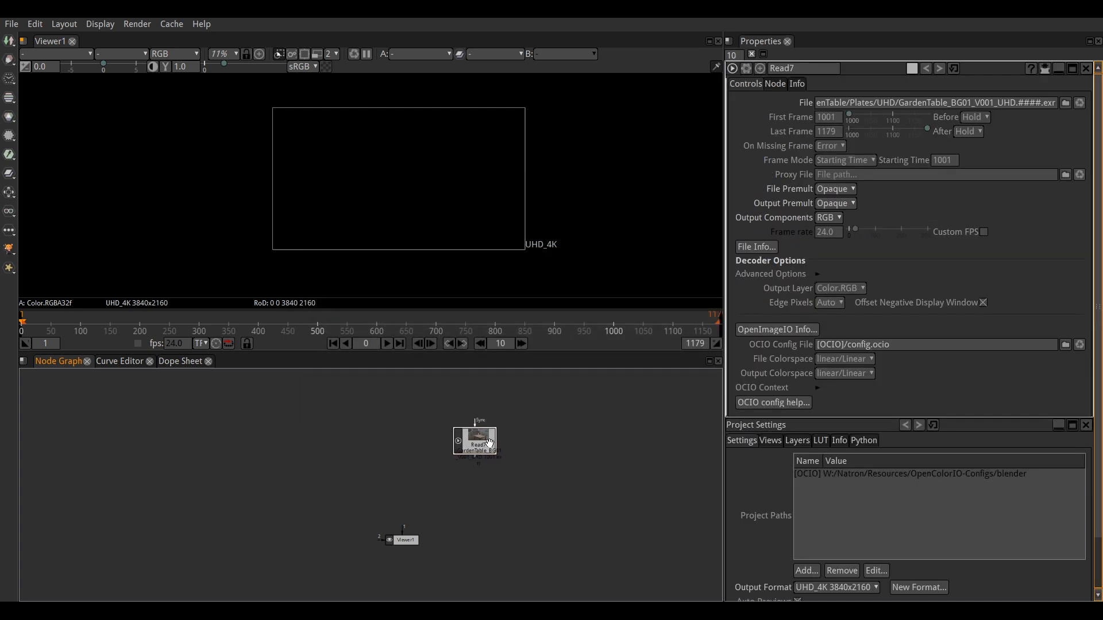
Step: Show the garden table plate in the viewer and shift its Read node slightly away from the Viewer node
scroll(480, 219, "up", 1)
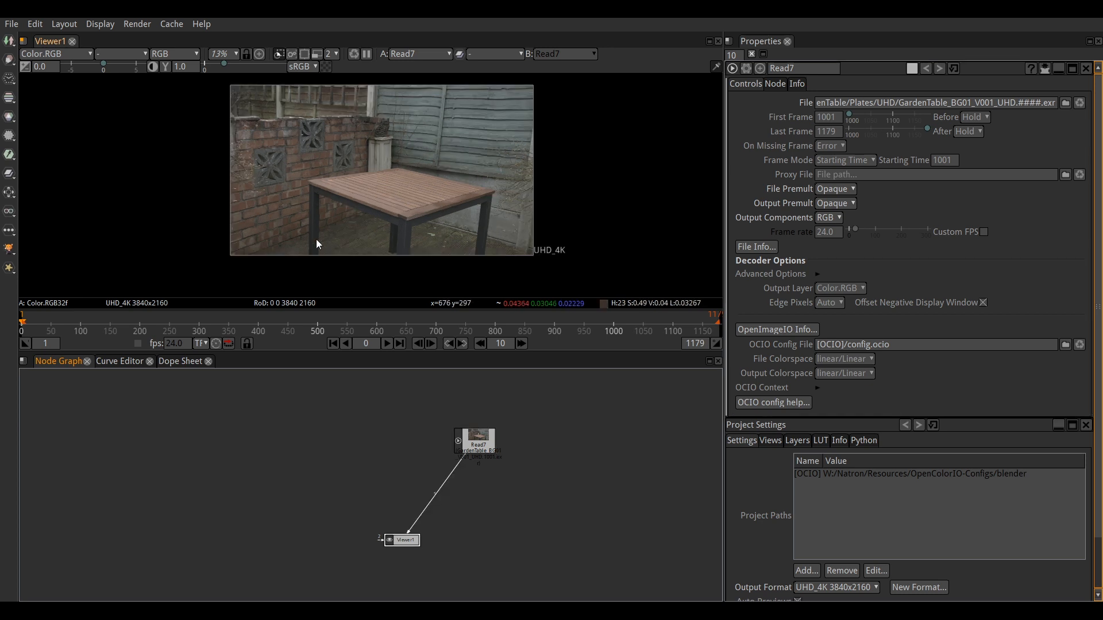
middle_click_drag(464, 138, 477, 167)
scroll(467, 150, "up", 1)
left_click_drag(480, 440, 495, 432)
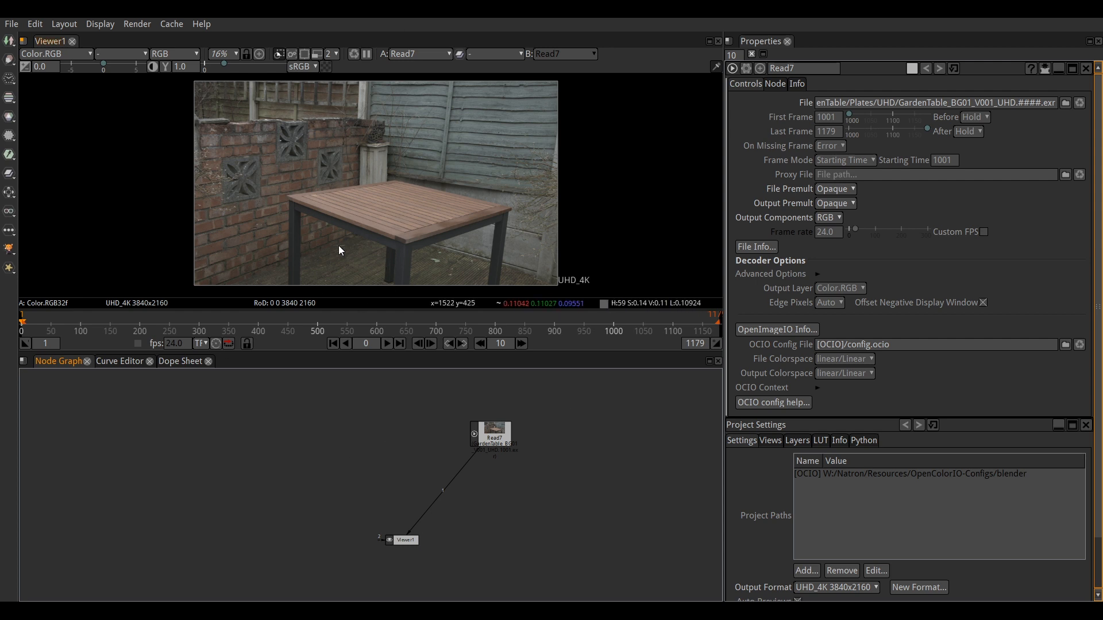
Step: Add a second Read node that loads AmazingRender.jpg from the GardenTable CG folder
key("Tab")
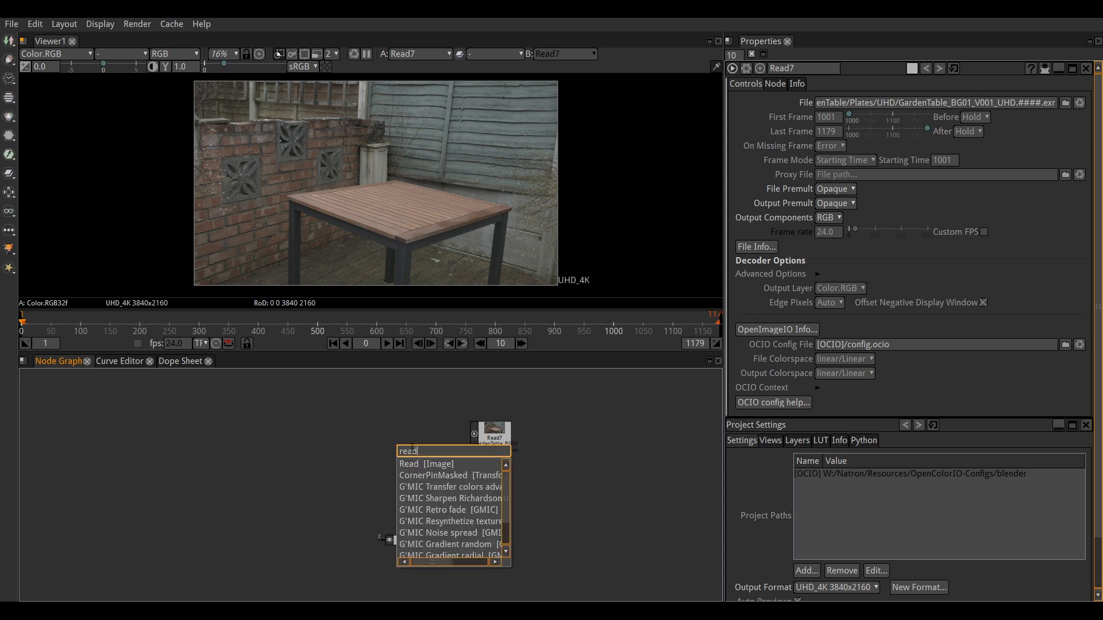
left_click(428, 464)
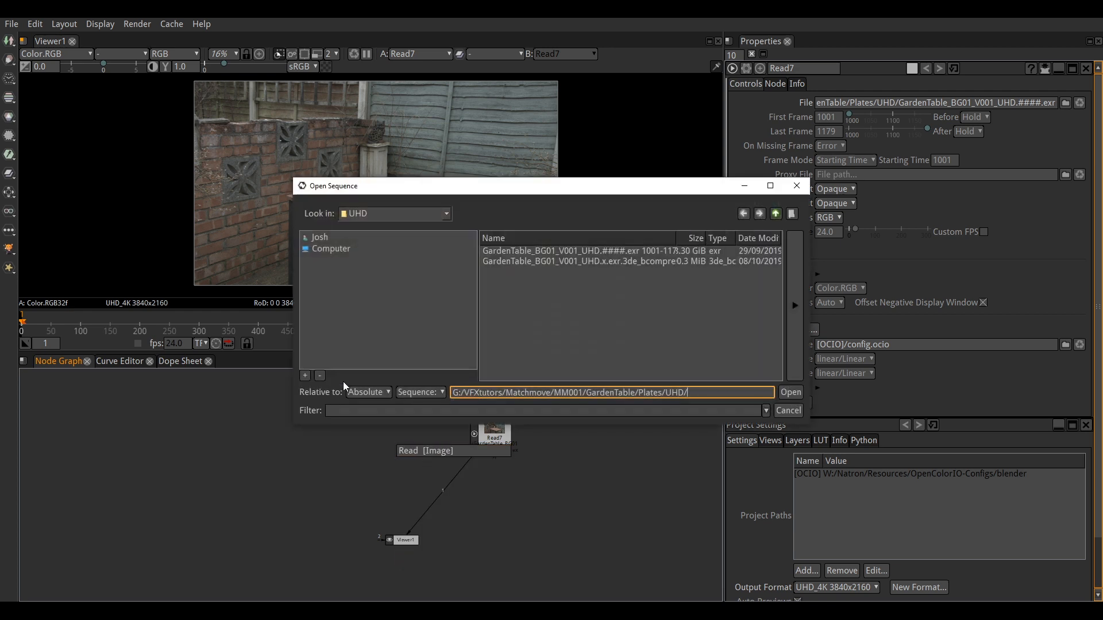
left_click(776, 214)
left_click(776, 214)
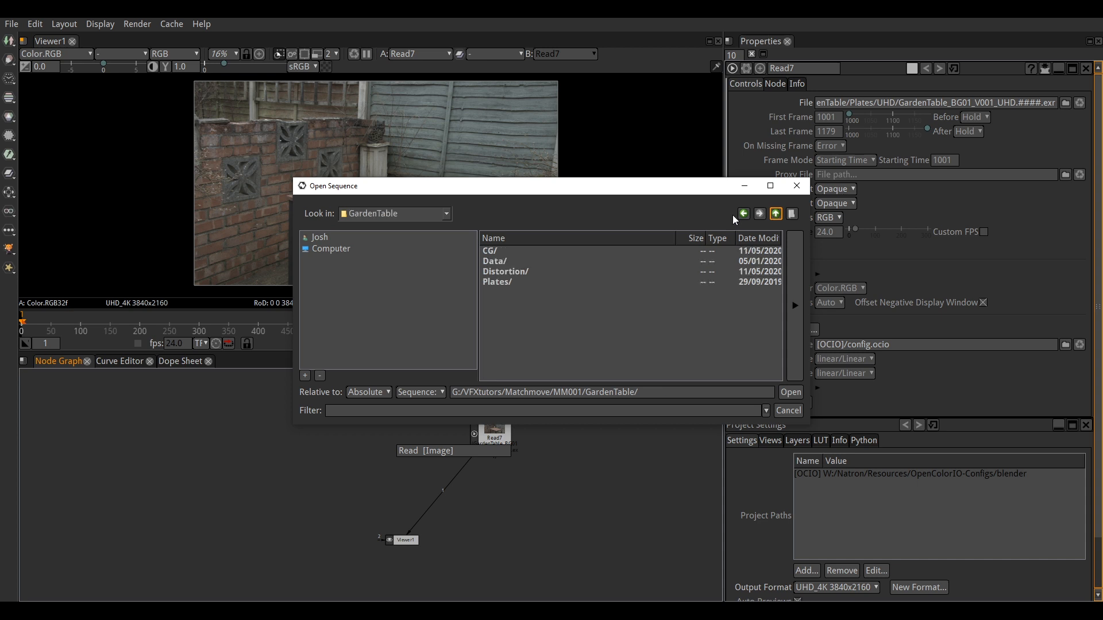
left_click(493, 251)
double_click(515, 253)
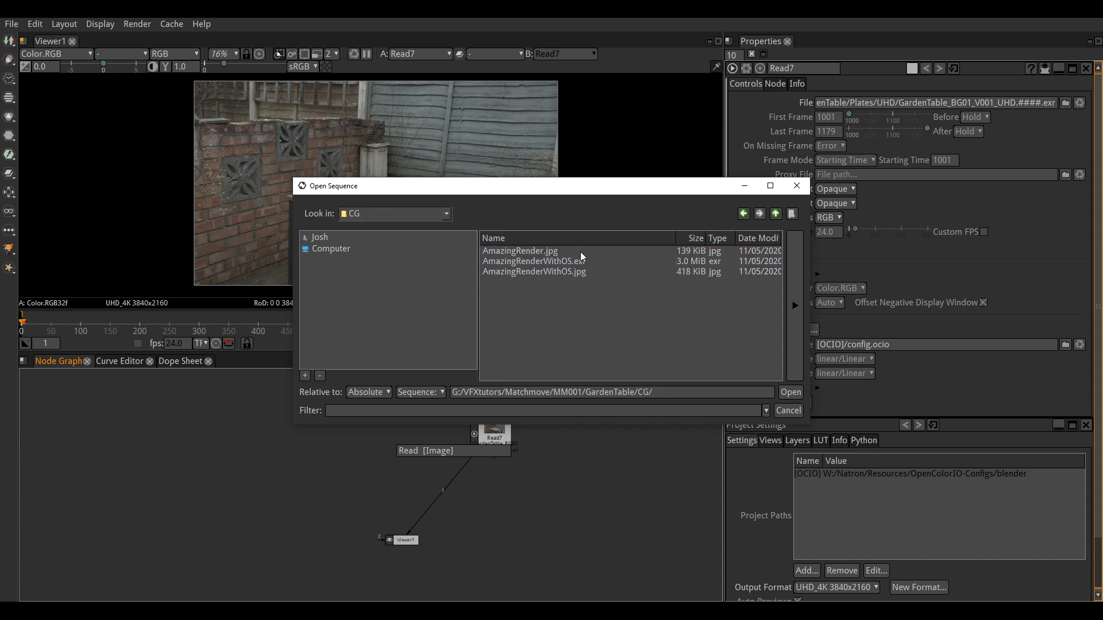
left_click(532, 255)
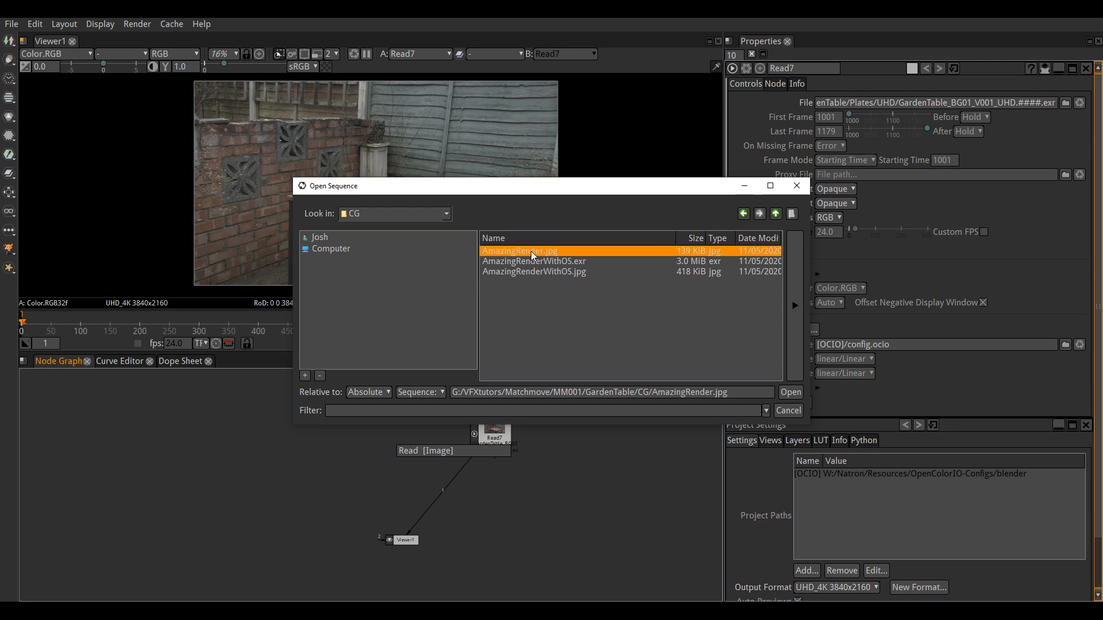
left_click(782, 391)
Step: Show the AmazingRender.jpg image in the viewer and space out the two Read nodes with the Viewer node between them
left_click_drag(460, 466, 385, 432)
key("1")
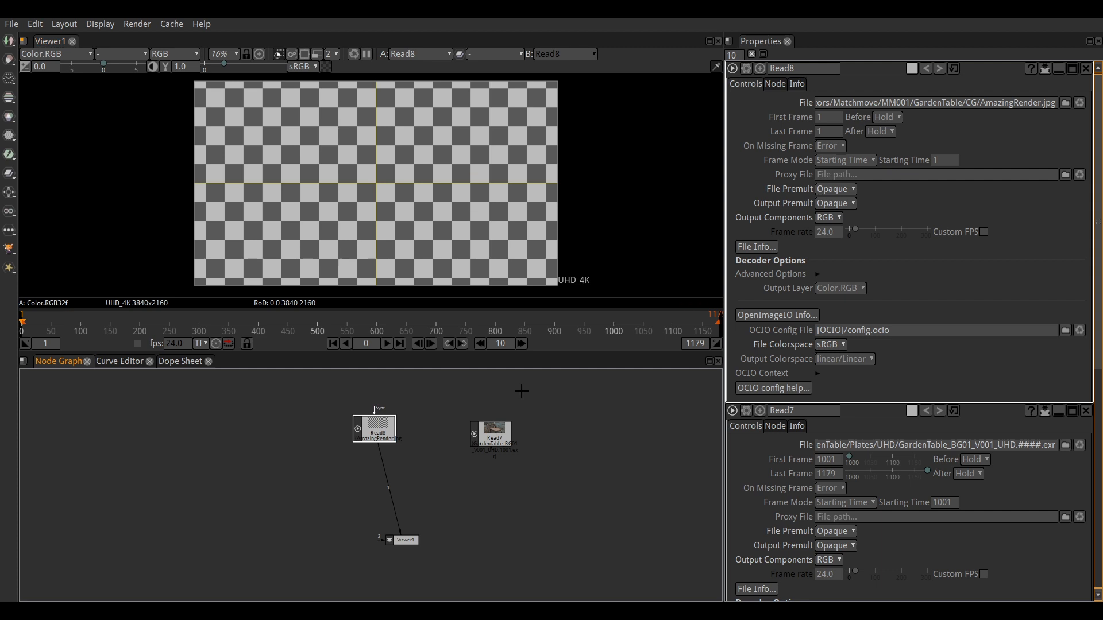
left_click_drag(375, 432, 381, 428)
left_click_drag(407, 541, 440, 533)
left_click_drag(380, 423, 369, 430)
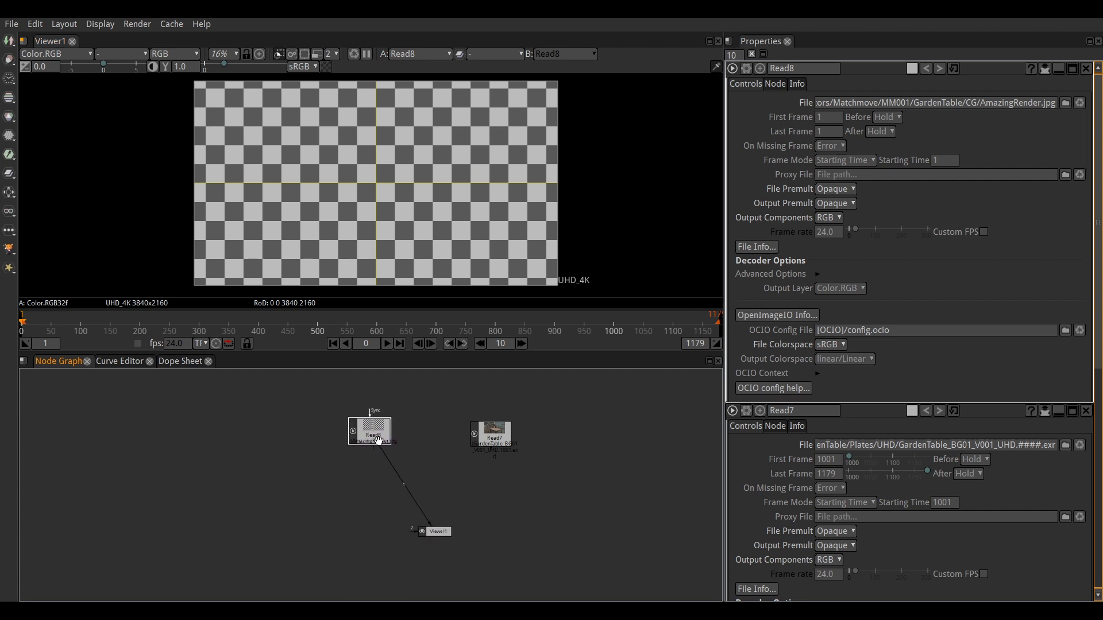
left_click_drag(497, 452, 525, 441)
left_click(532, 444)
left_click(509, 491)
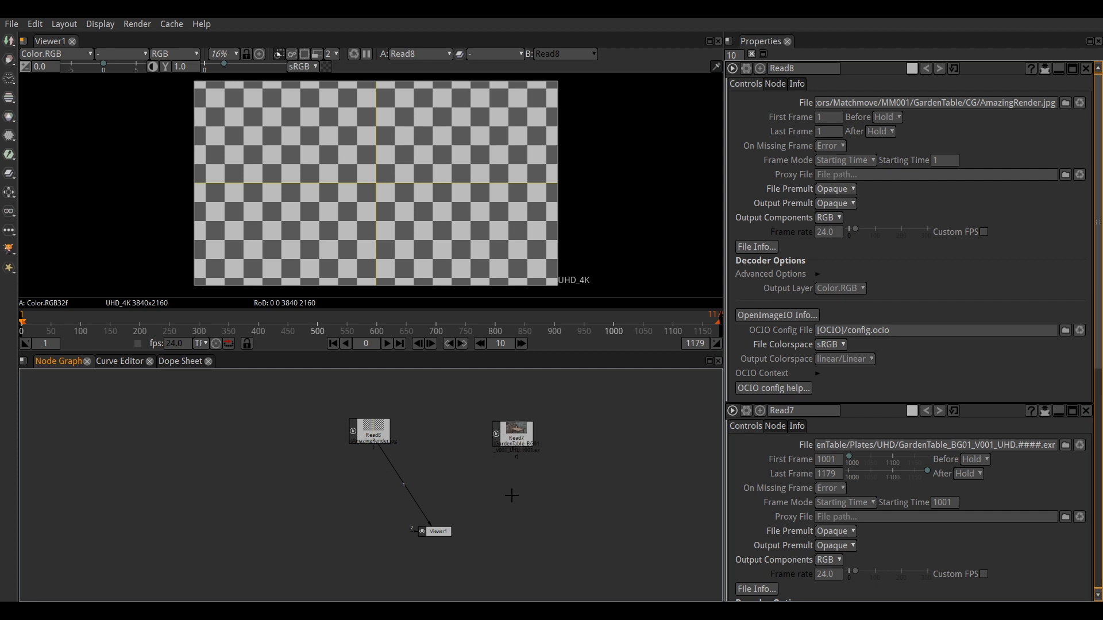
Step: Add a Merge node with the render as input A and the plate as input B, placed above and feeding the viewer
key("Tab")
type("mer")
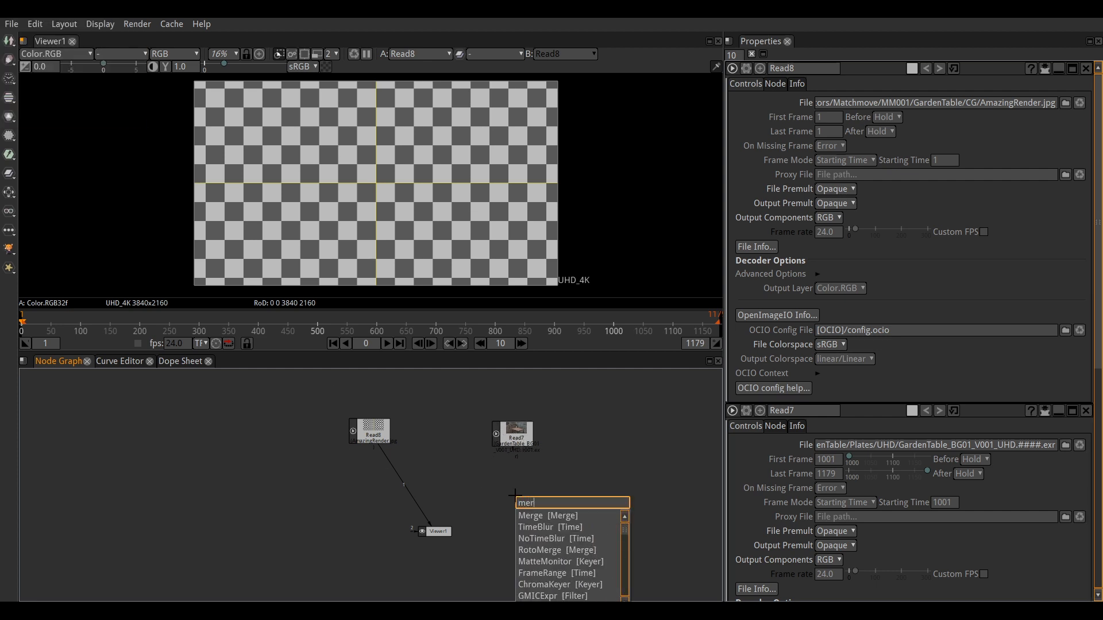
left_click(545, 519)
left_click_drag(571, 534, 373, 433)
left_click_drag(469, 481, 514, 444)
left_click(362, 428)
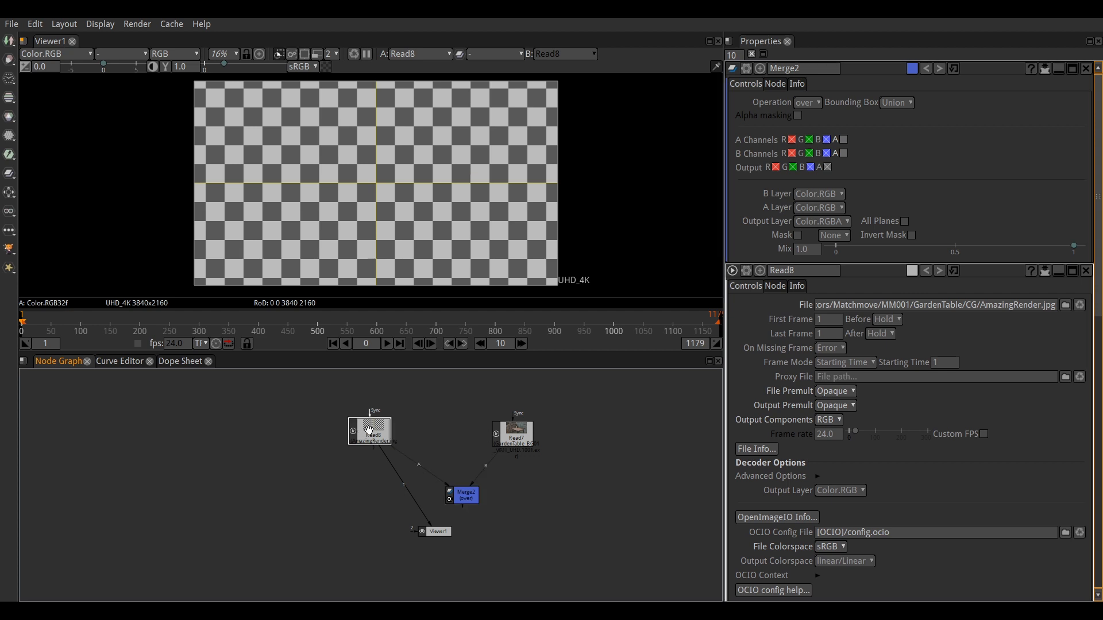
left_click_drag(440, 521, 429, 480)
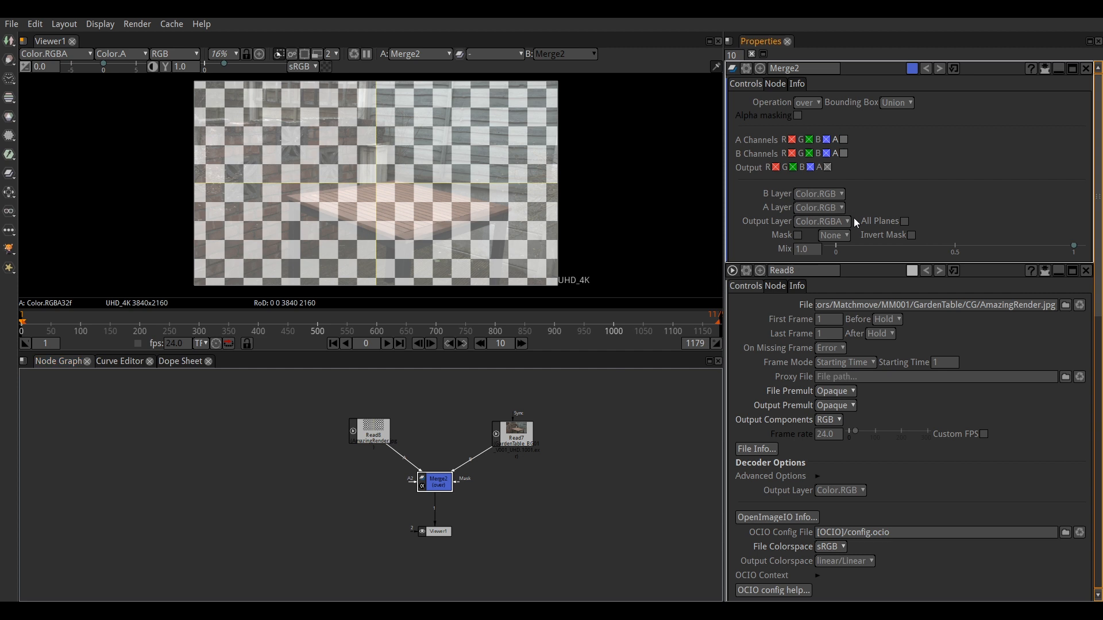
Step: Set the Merge node's mix to 0.186 and move both Read nodes farther above it
left_click_drag(943, 247, 881, 250)
left_click_drag(373, 432, 376, 404)
left_click_drag(508, 431, 513, 405)
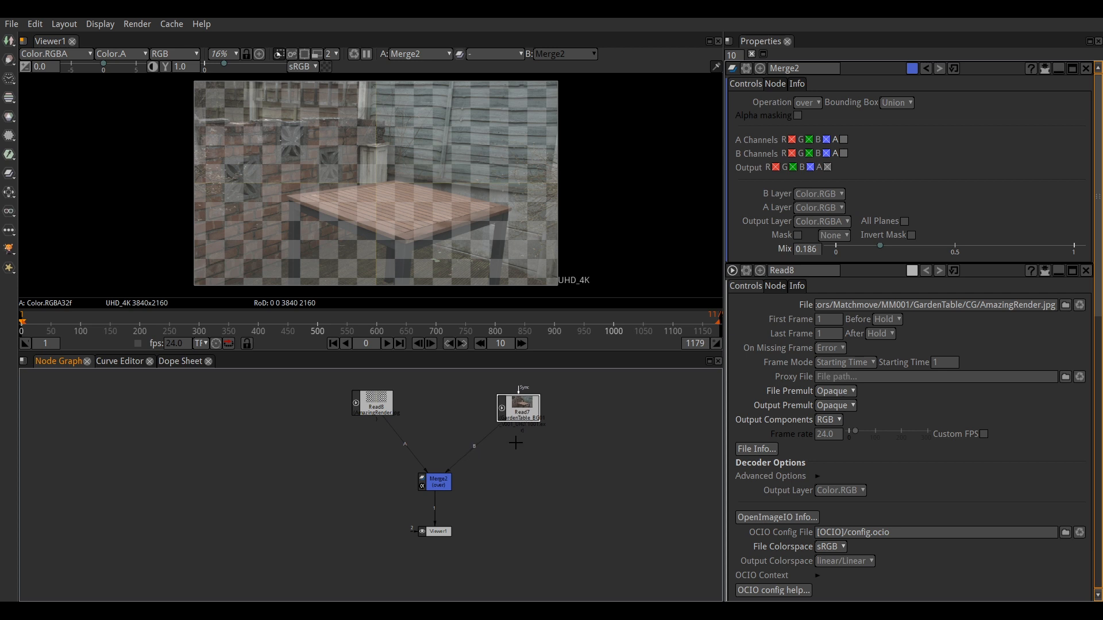
left_click_drag(521, 411, 517, 410)
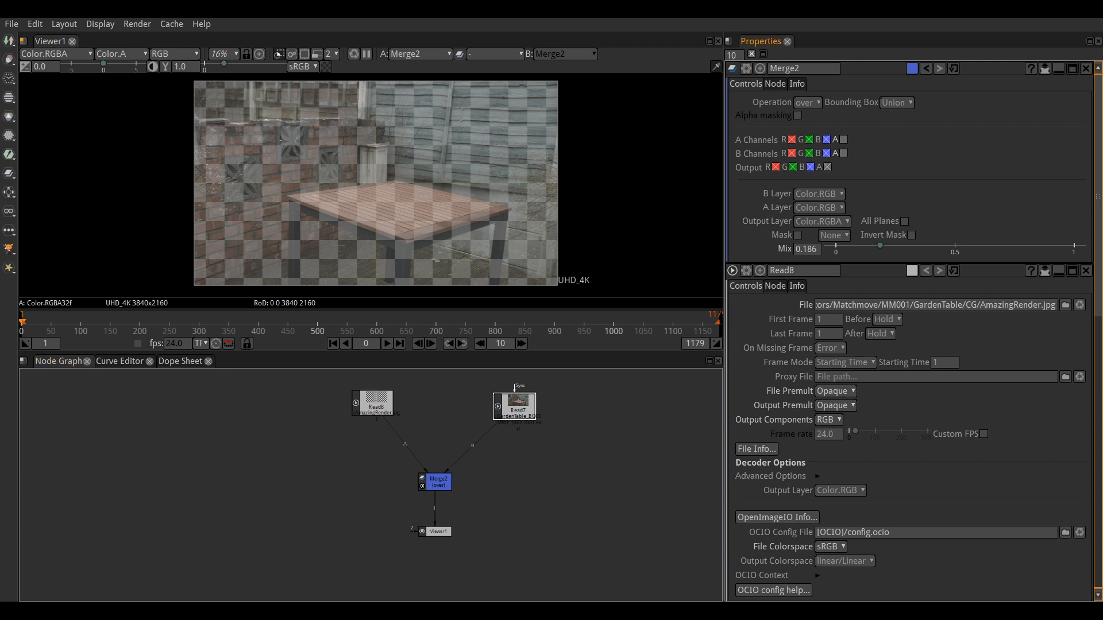
Step: Examine the degree 2 and degree 4 distortion values in the exported 3DEqualizer distortion file in the text editor
left_click_drag(1102, 187, 824, 155)
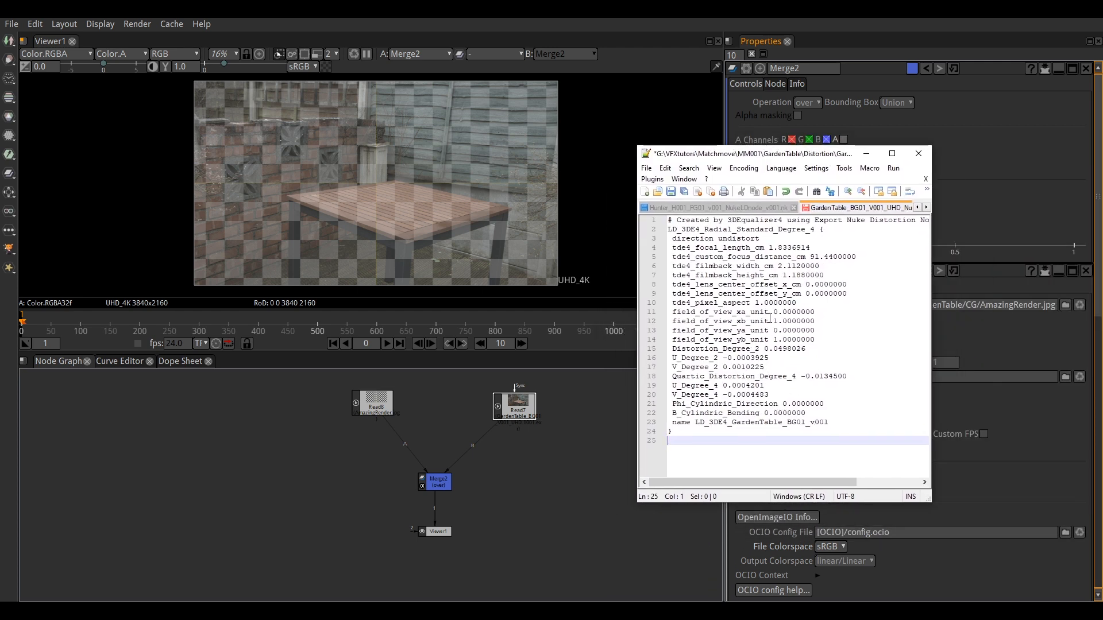
left_click_drag(675, 349, 815, 396)
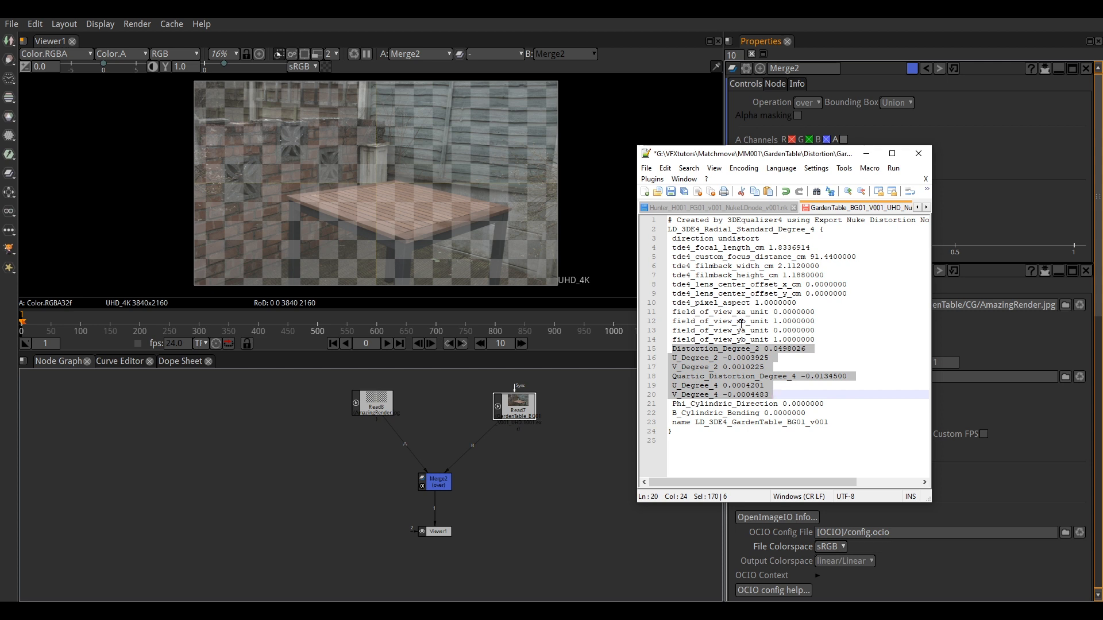
left_click_drag(807, 158, 818, 175)
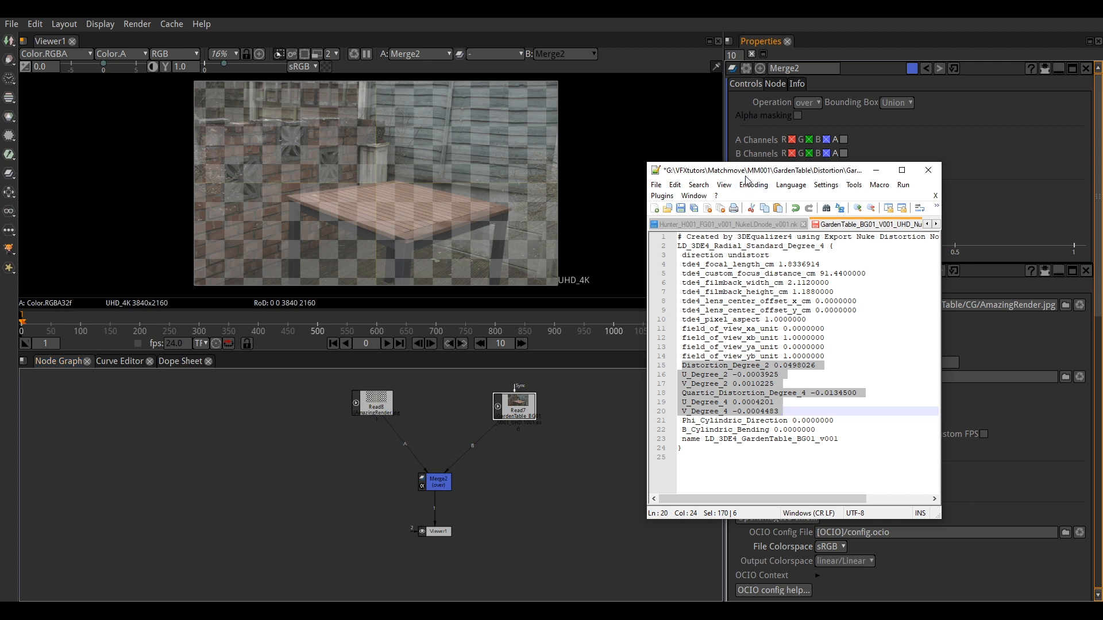
left_click_drag(749, 176, 1100, 195)
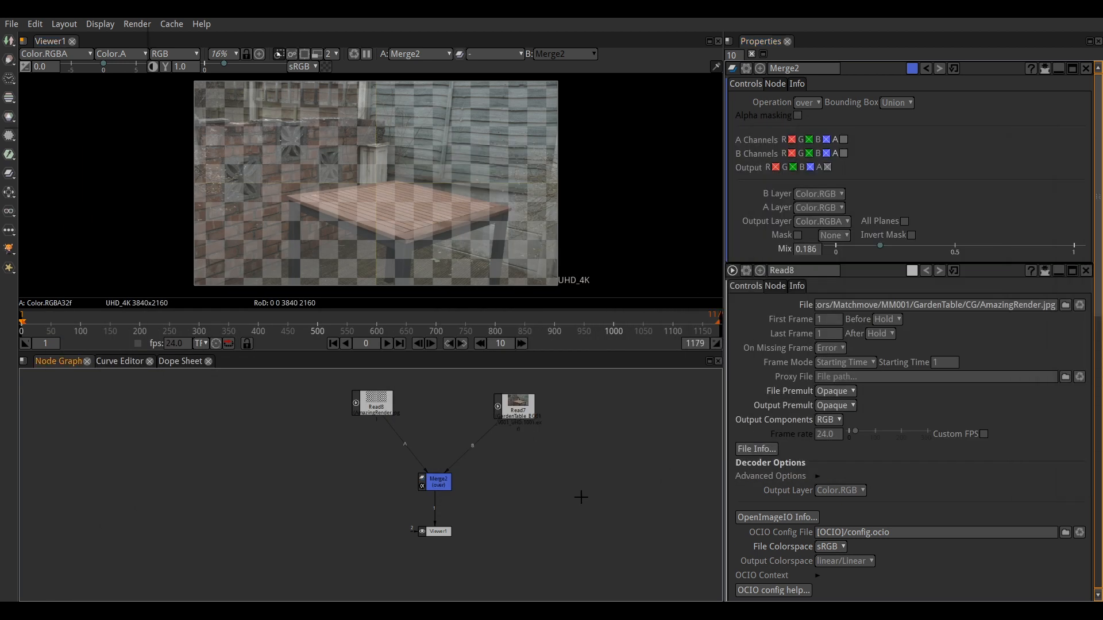
Step: Add a LensDistortion node below the plate's Read node and set its model to 3DE4 Radial Standard Degree 4
key("Tab")
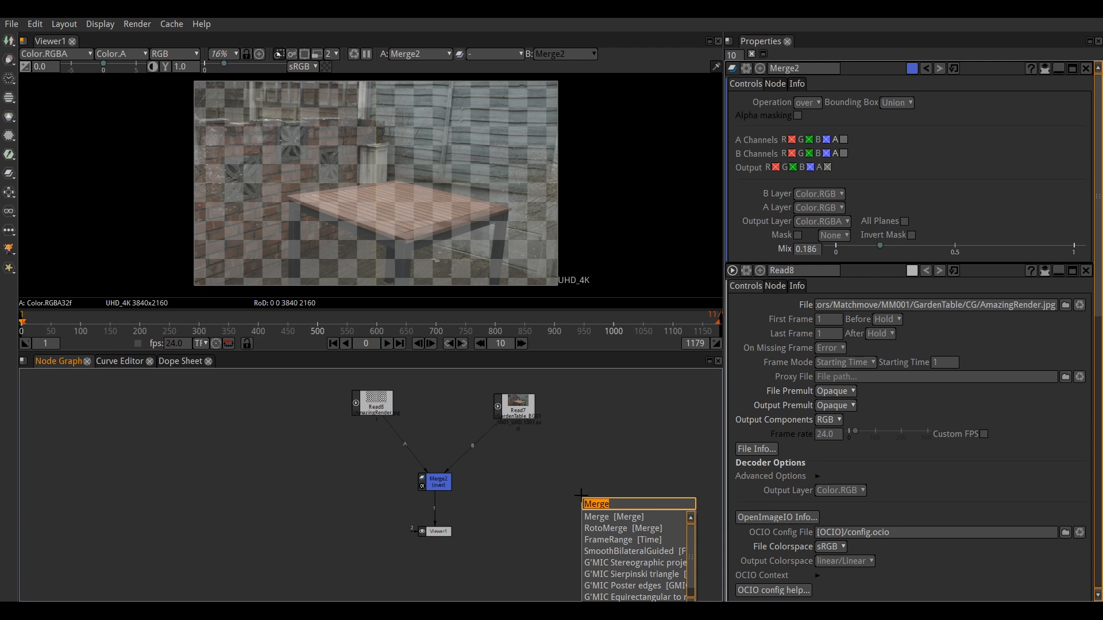
type("lens")
key("Return")
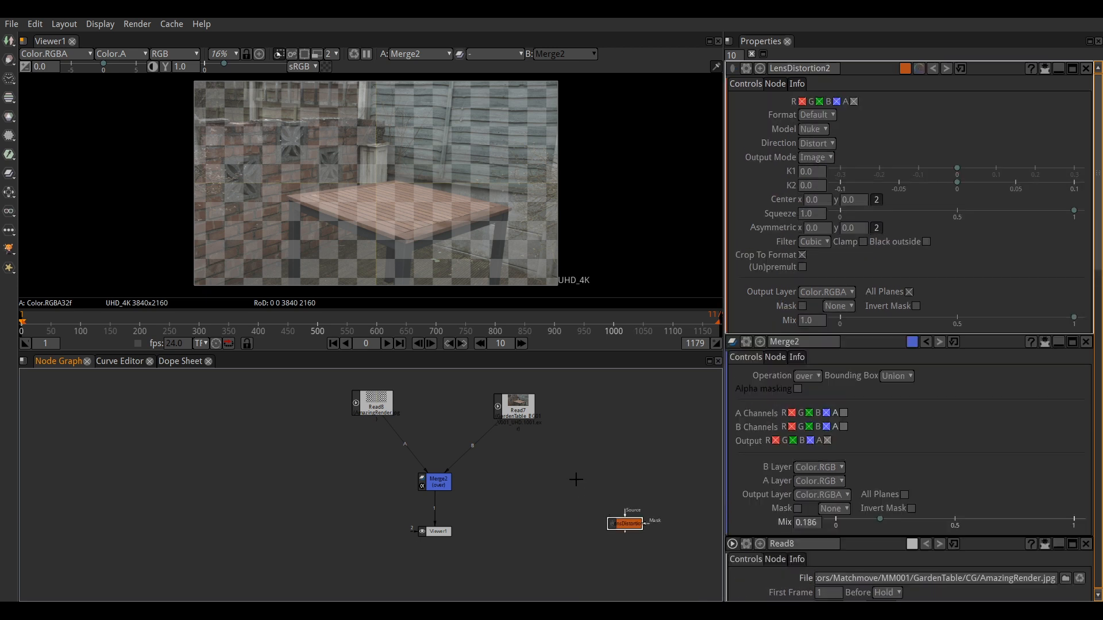
left_click_drag(626, 525, 521, 455)
scroll(521, 453, "up", 1)
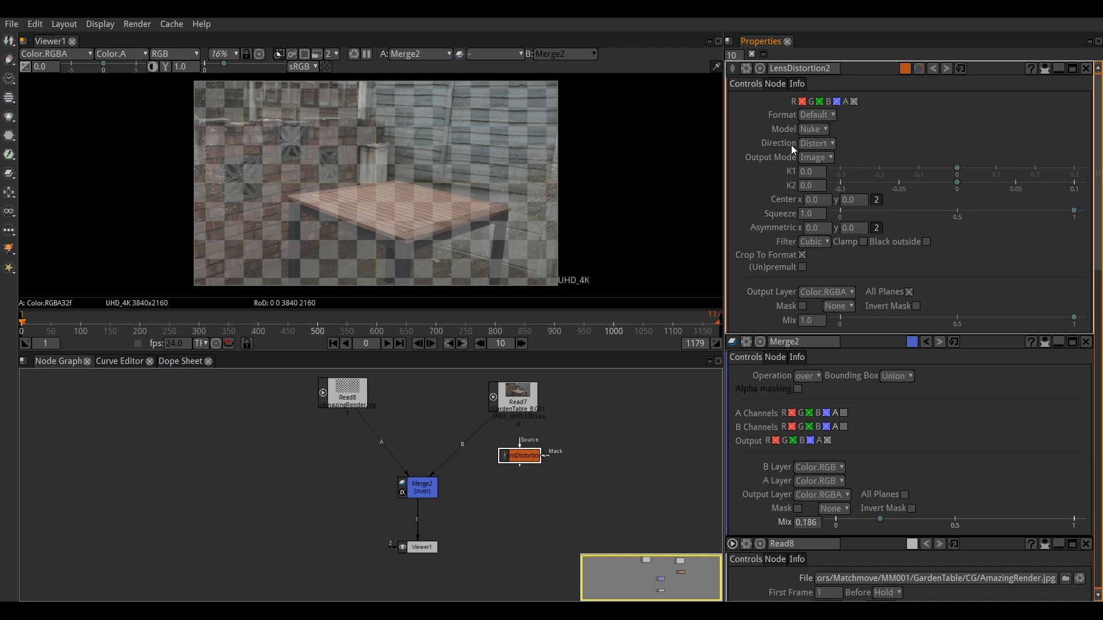
left_click(814, 130)
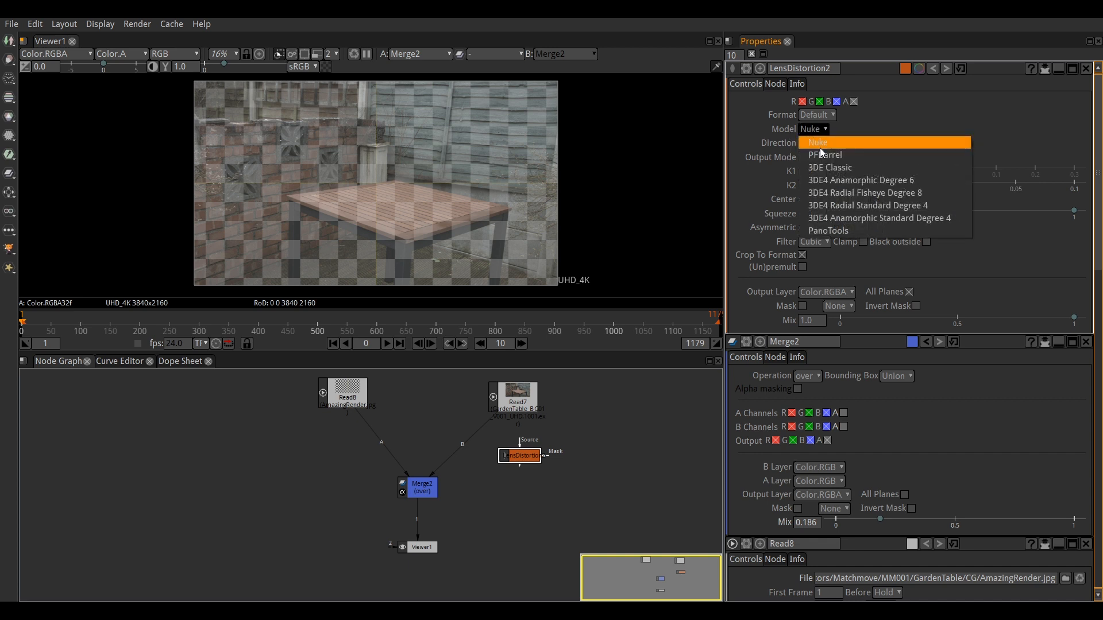
left_click(851, 205)
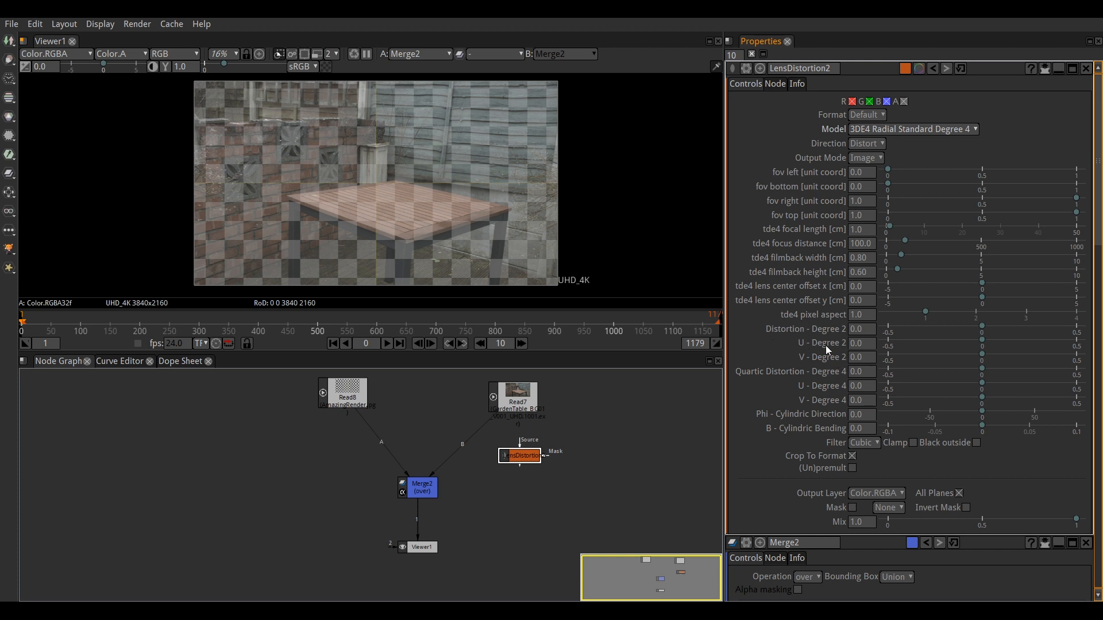
Step: Copy the Distortion_Degree_2 value 0.0498026 from the distortion text file into the LensDistortion node's Distortion - Degree 2
left_click_drag(1102, 184, 495, 170)
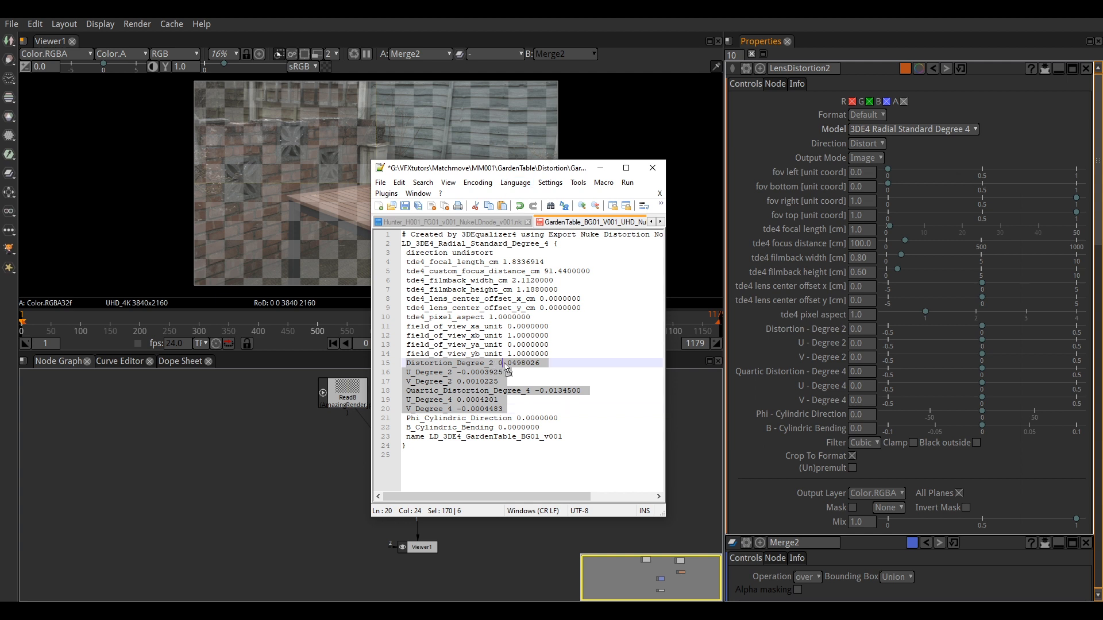
left_click(501, 363)
left_click_drag(499, 363, 630, 363)
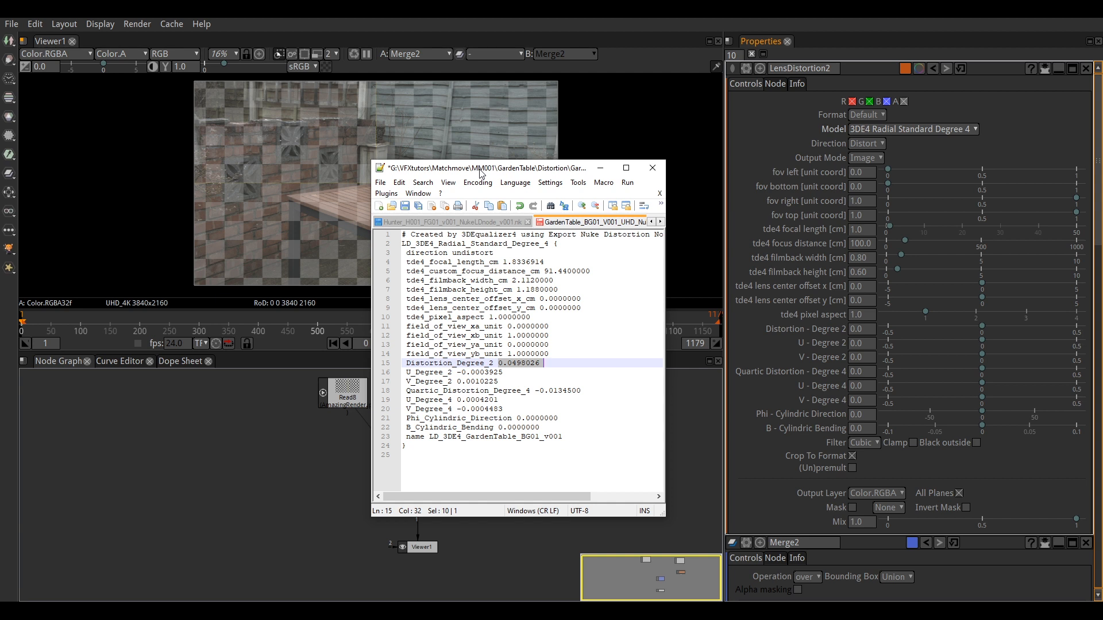
left_click_drag(546, 365, 500, 366)
right_click(506, 369)
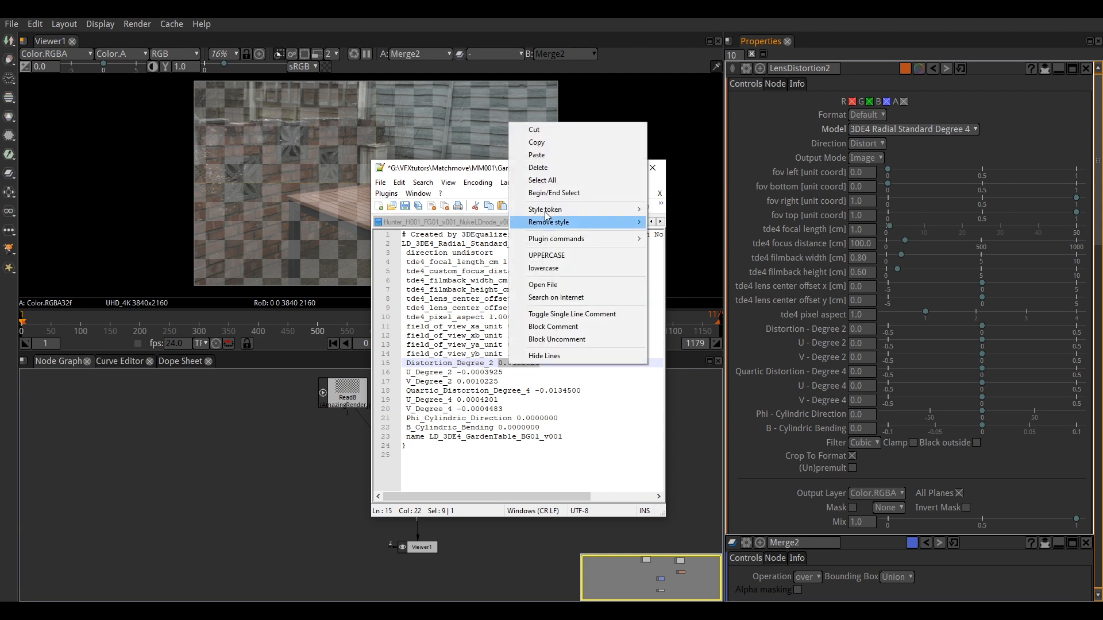
left_click(587, 144)
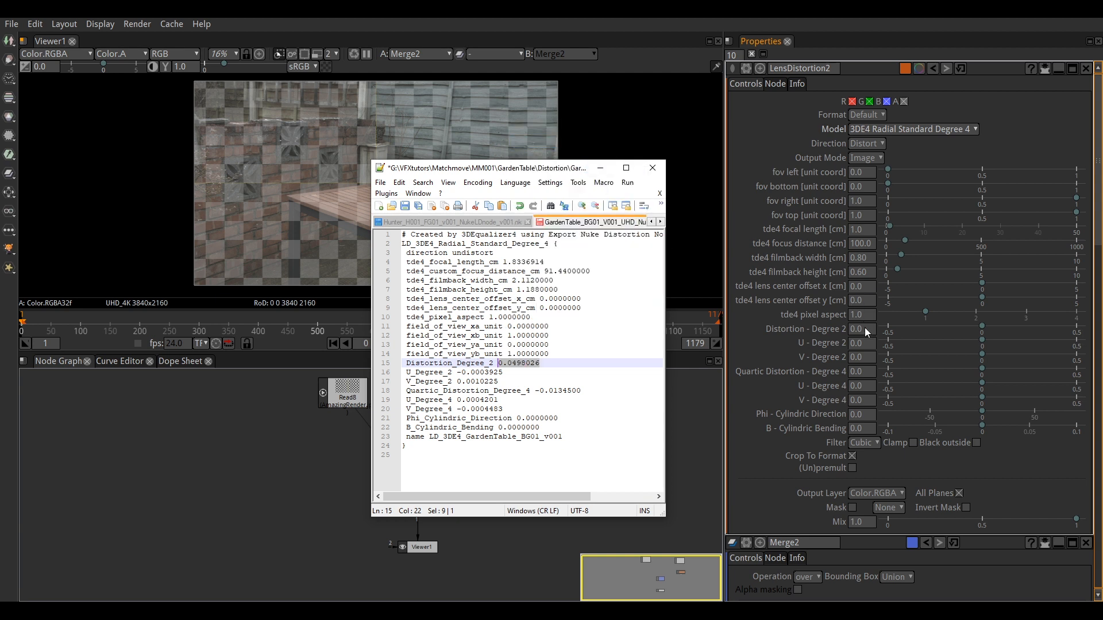
left_click(851, 329)
key("ctrl+v")
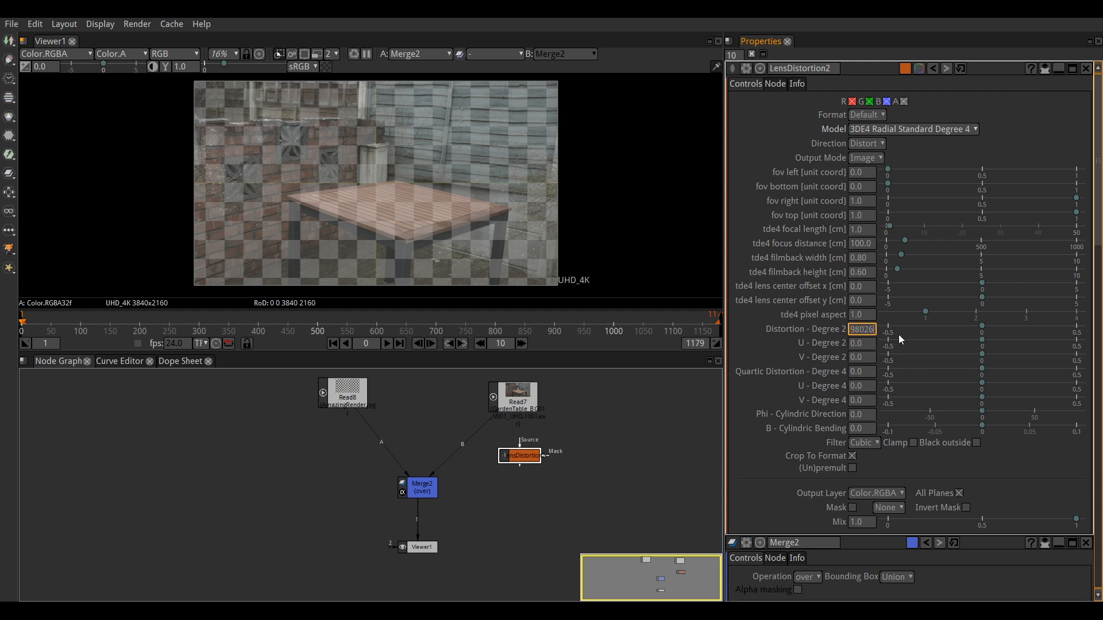
key("Return")
Step: Copy the U_Degree_2 value -0.0003925 from the distortion text file into the LensDistortion node's U - Degree 2
key("alt+Tab")
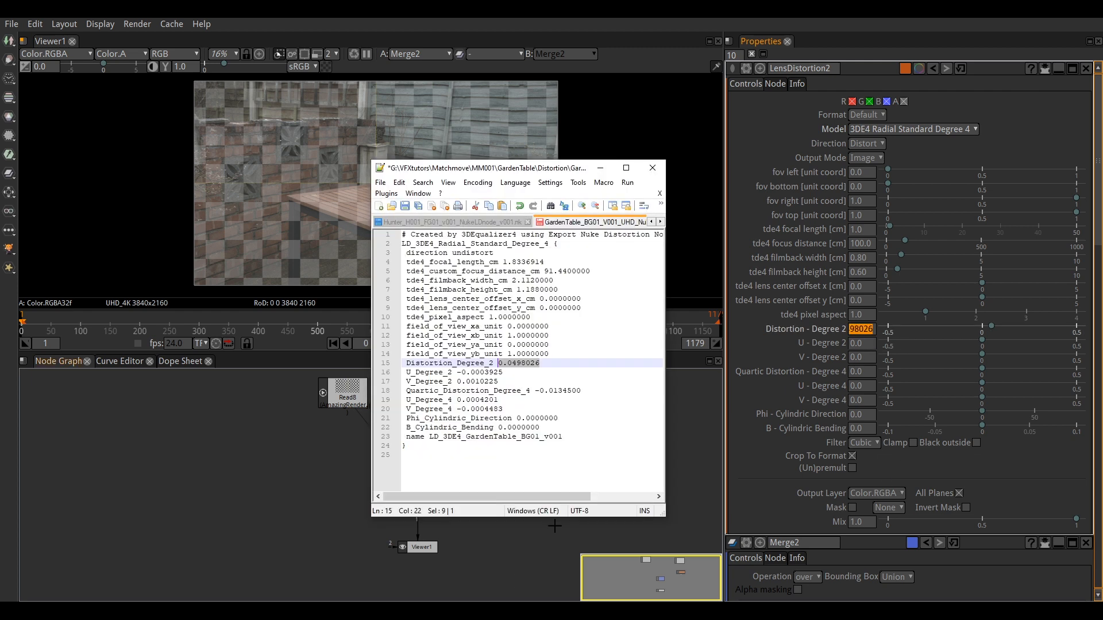
left_click_drag(502, 373, 464, 380)
right_click(488, 375)
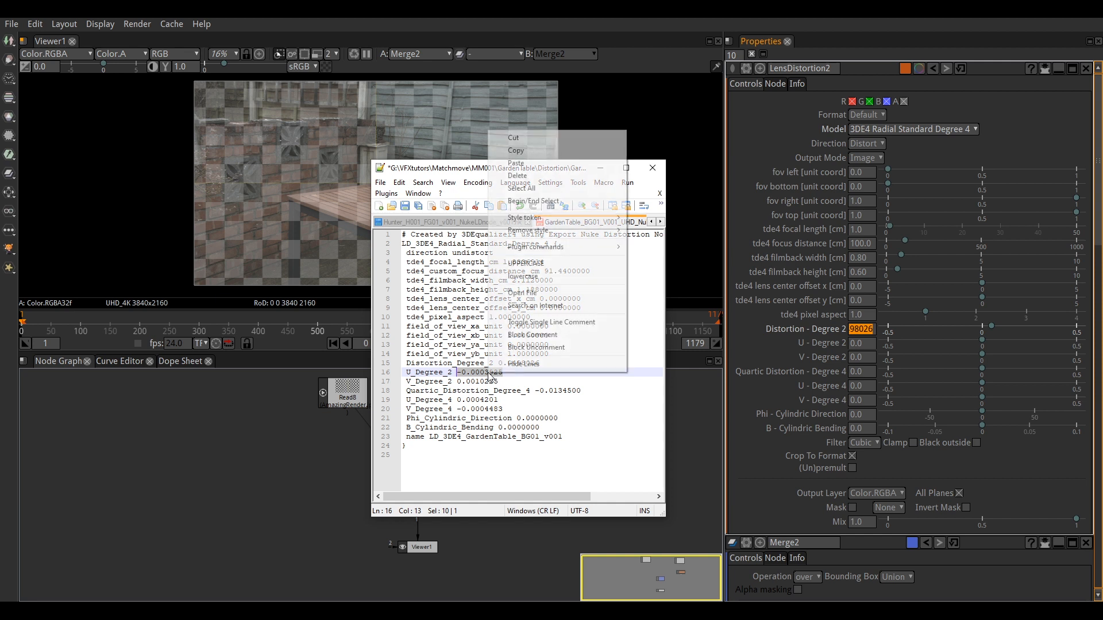
left_click(533, 150)
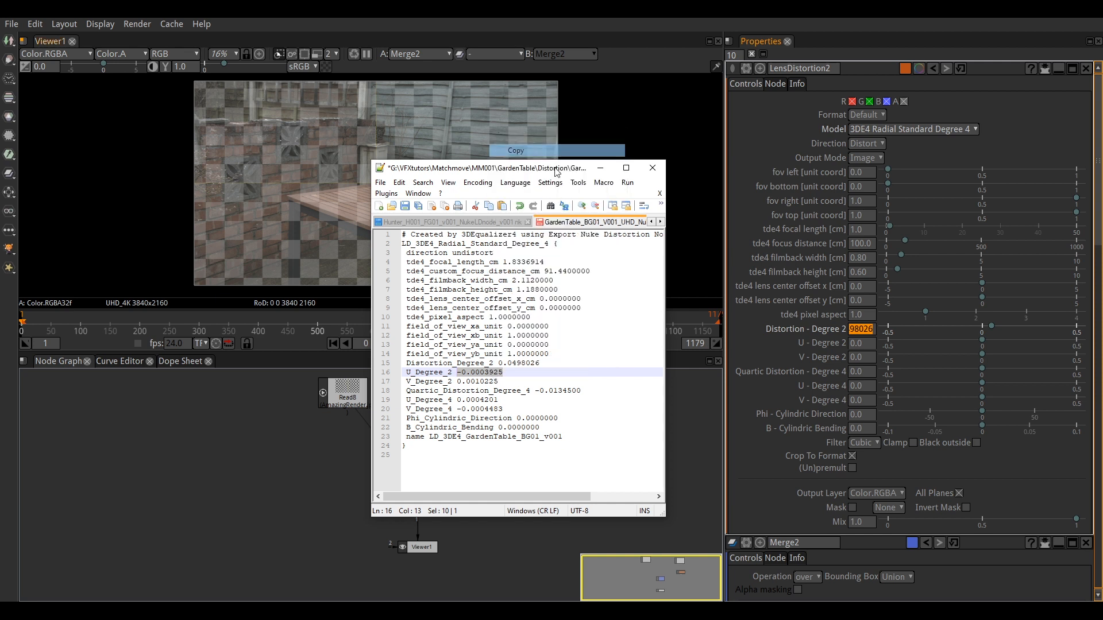
key("alt+Tab")
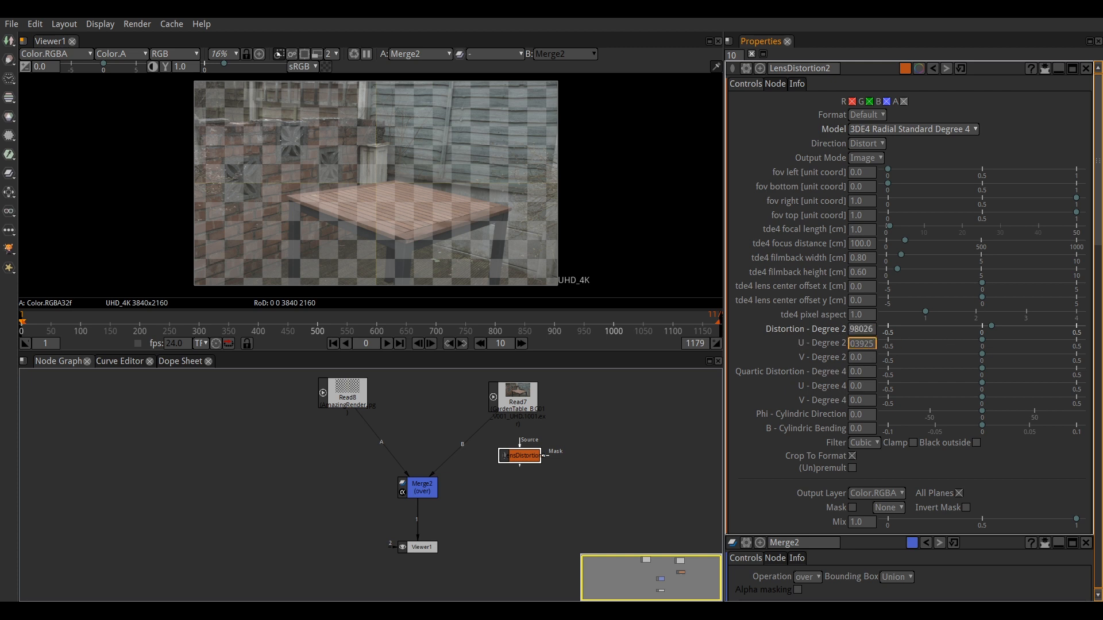
key("Return")
Step: Set the LensDistortion node's V - Degree 2 to 0.0010225 and Quartic Distortion - Degree 4 to -0.0134500, pasting both from the distortion file
left_click(868, 358)
left_click_drag(866, 357, 802, 356)
key("ctrl+v")
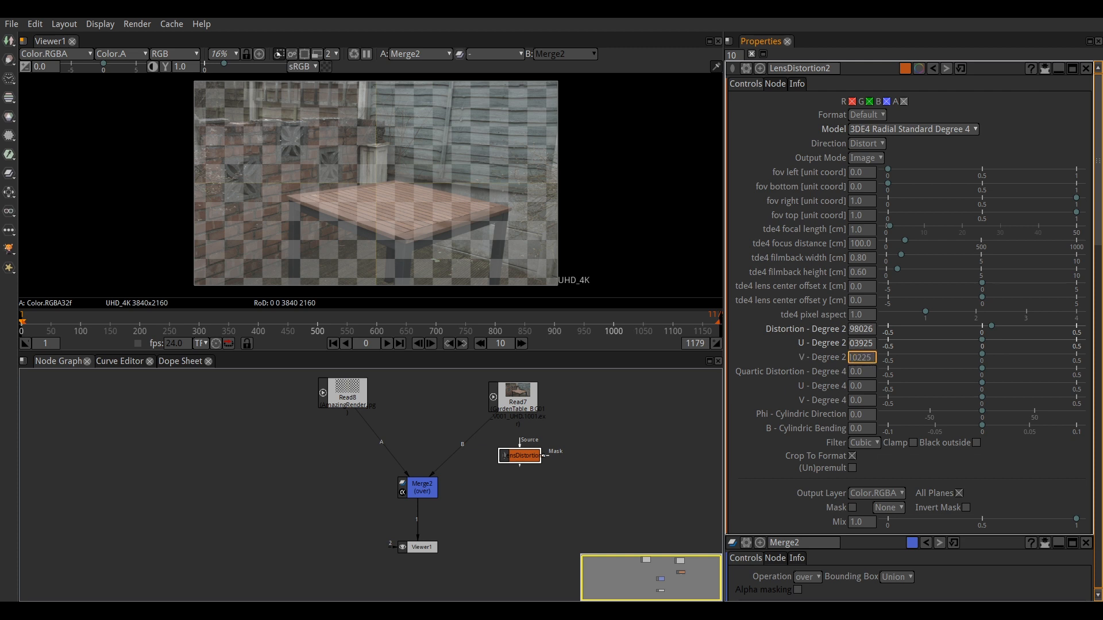
key("Return")
key("ctrl+v")
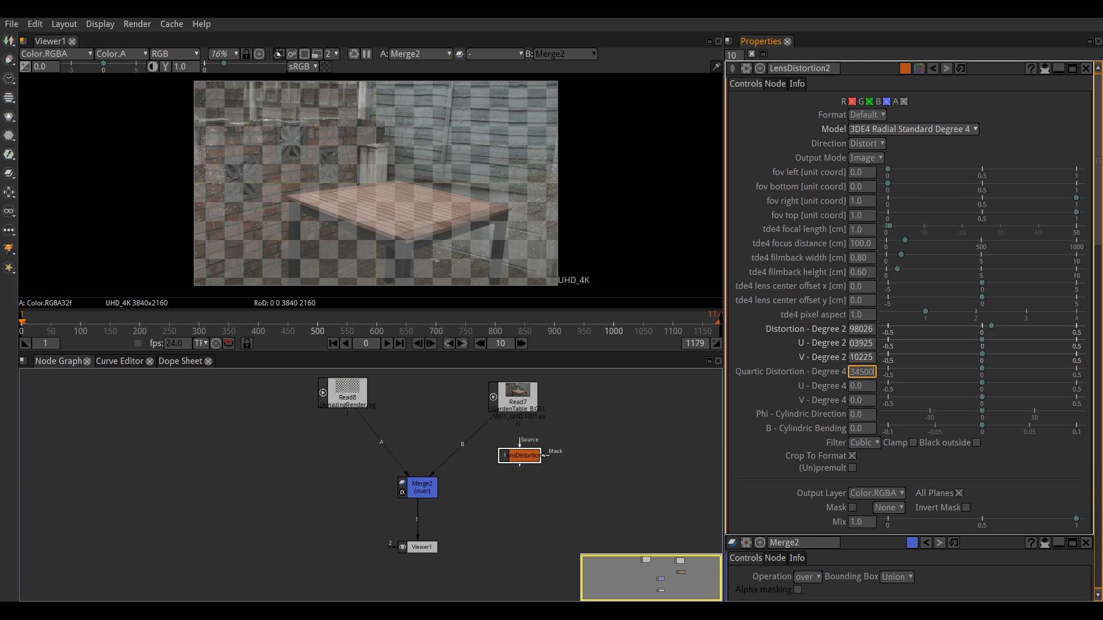
key("Return")
Step: Set the LensDistortion node's U - Degree 4 to 0.0004201 and V - Degree 4 to -0.0004483 from the distortion file
key("ctrl+v")
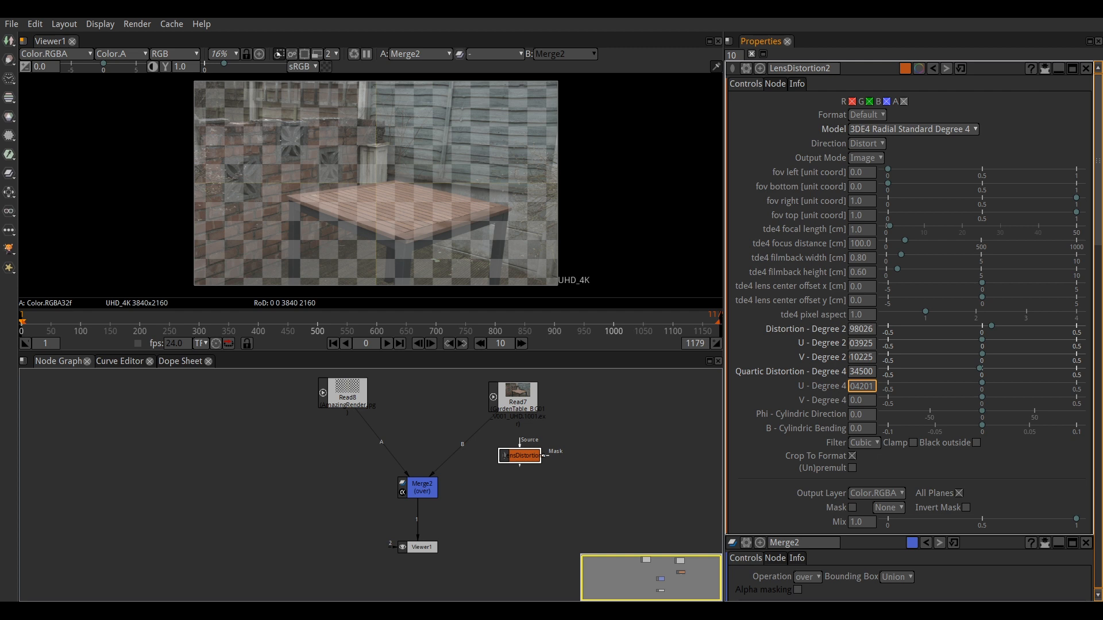
key("Return")
double_click(873, 405)
key("ctrl+v")
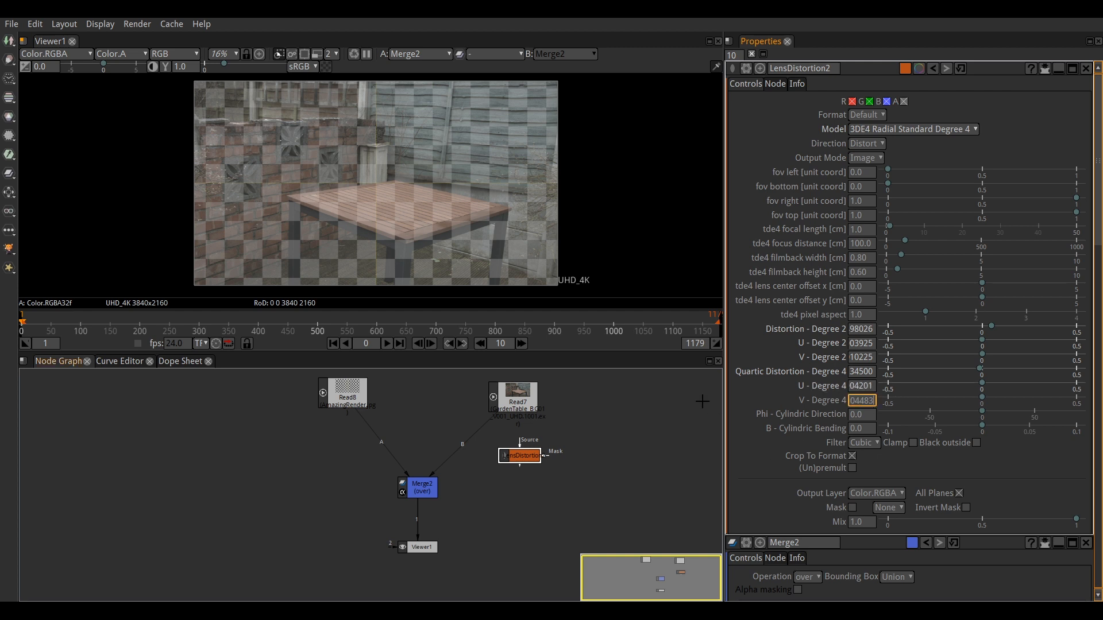
key("Return")
Step: Check the degree 2 and degree 4 lines of the distortion text file against the values entered in the LensDistortion node
key("alt+Tab")
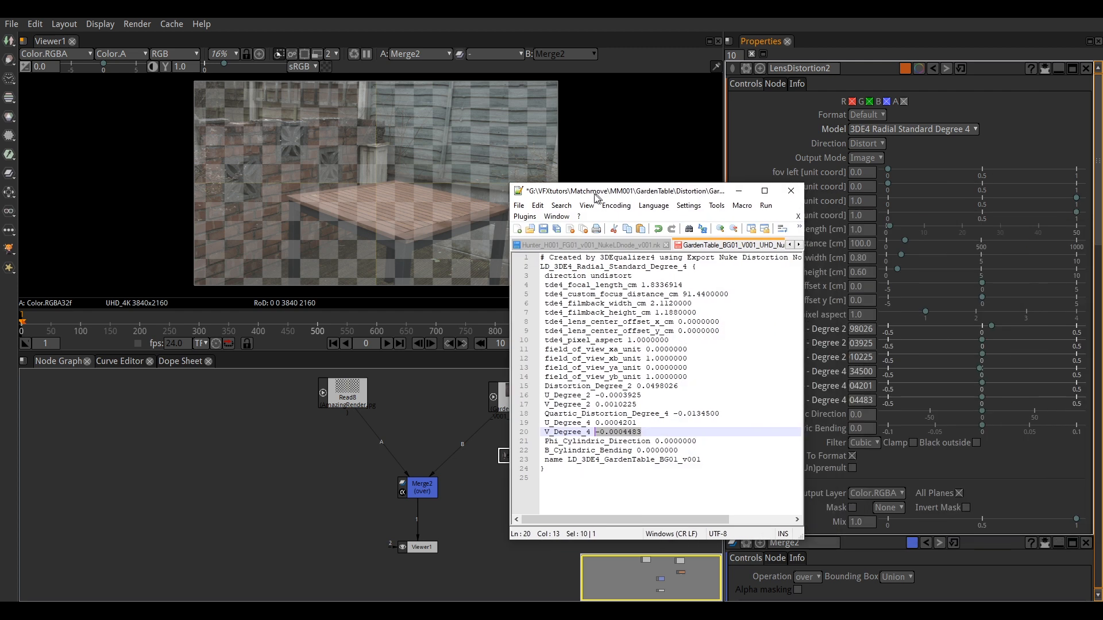
left_click_drag(492, 382, 584, 426)
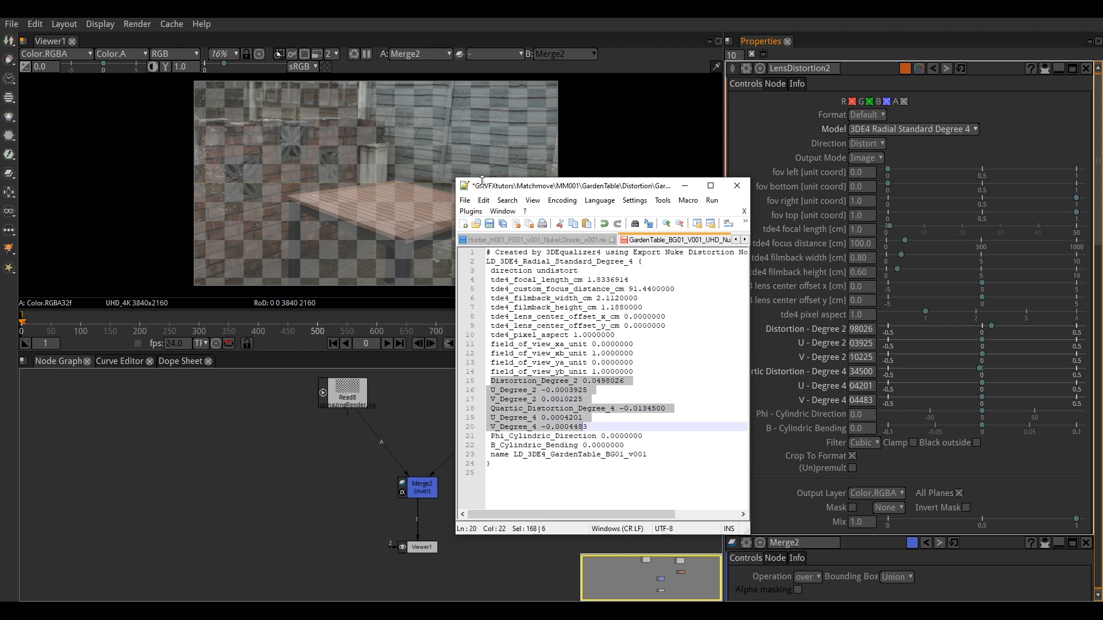
left_click_drag(481, 192, 1102, 192)
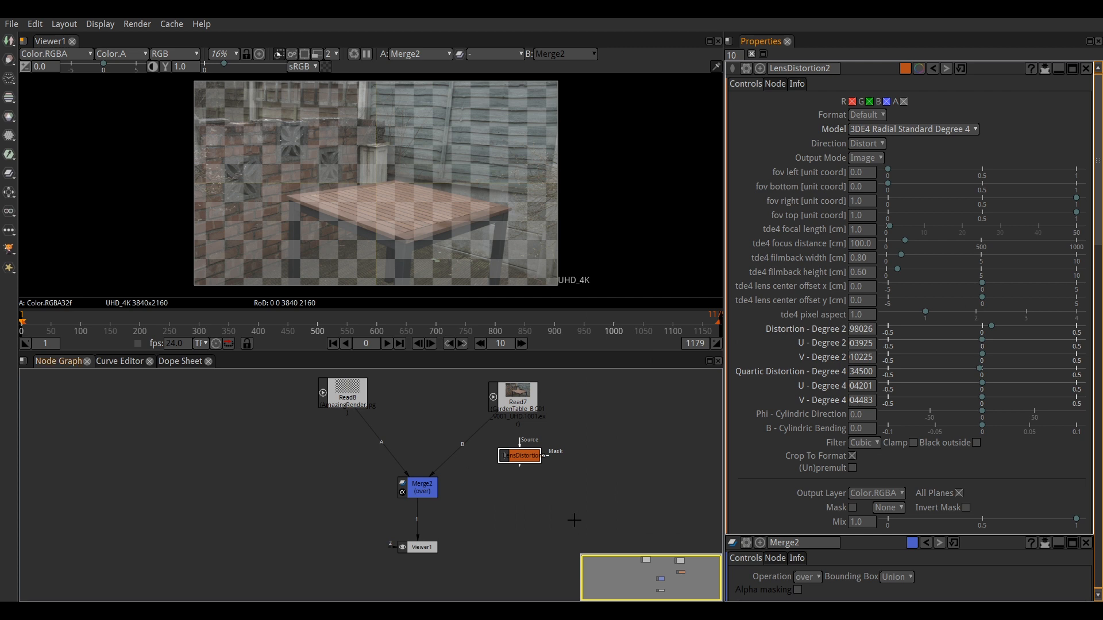
Step: Duplicate the LensDistortion node and place the copy below the checkerboard's Read node
left_click_drag(525, 457, 522, 467)
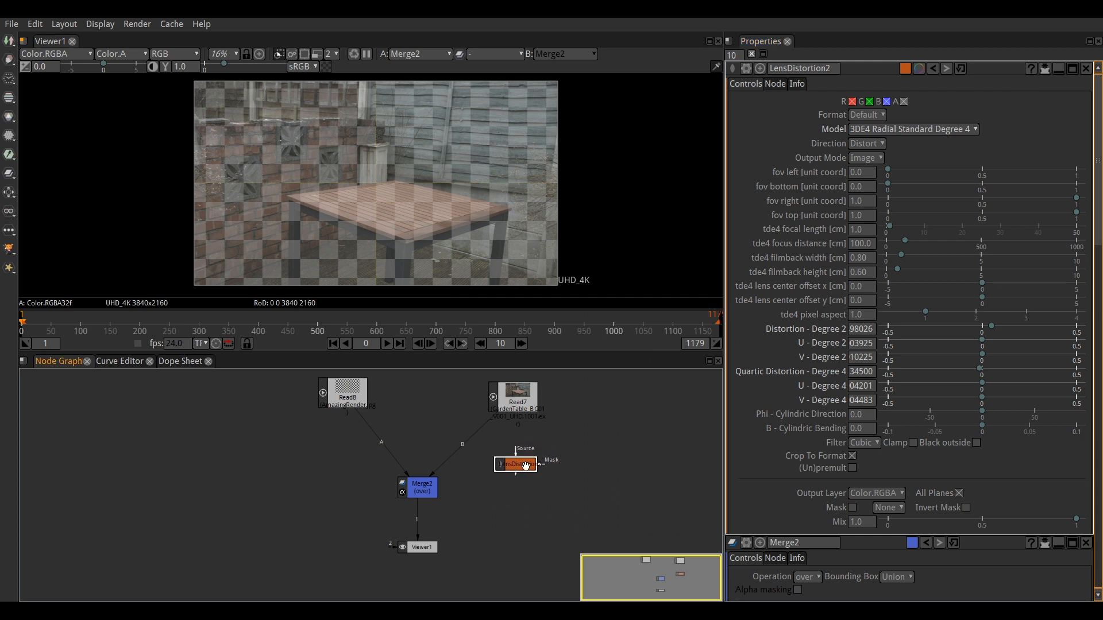
key("ctrl+v")
left_click_drag(341, 485, 327, 460)
Step: Connect the original LensDistortion node's source to the plate's Read node and view its output
left_click(501, 389)
left_click_drag(501, 378, 508, 378)
left_click(517, 467)
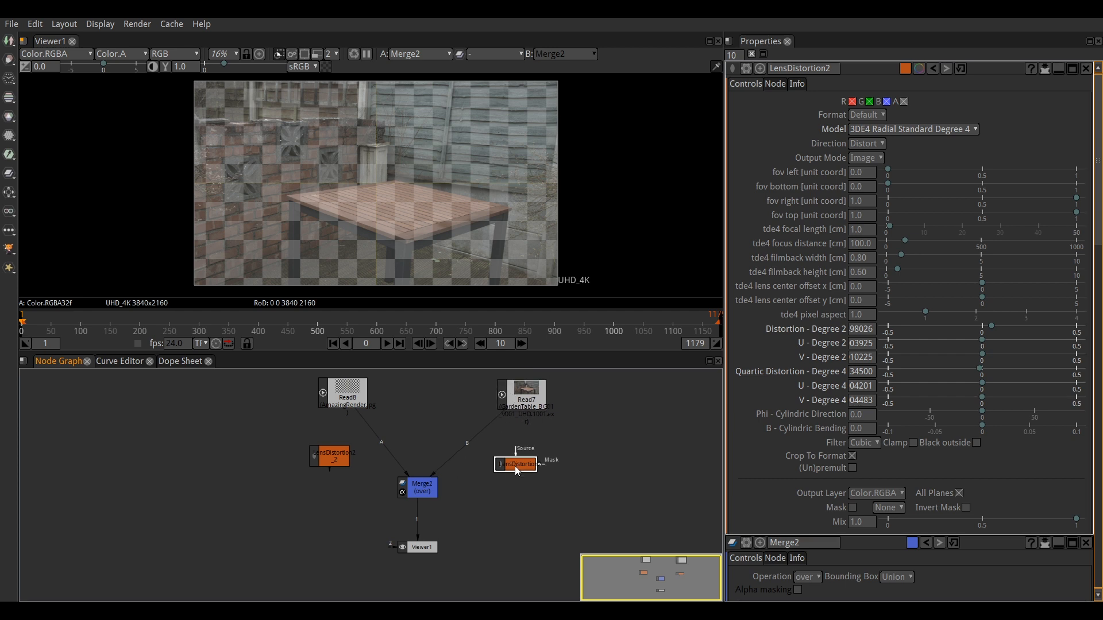
left_click_drag(437, 470, 509, 481)
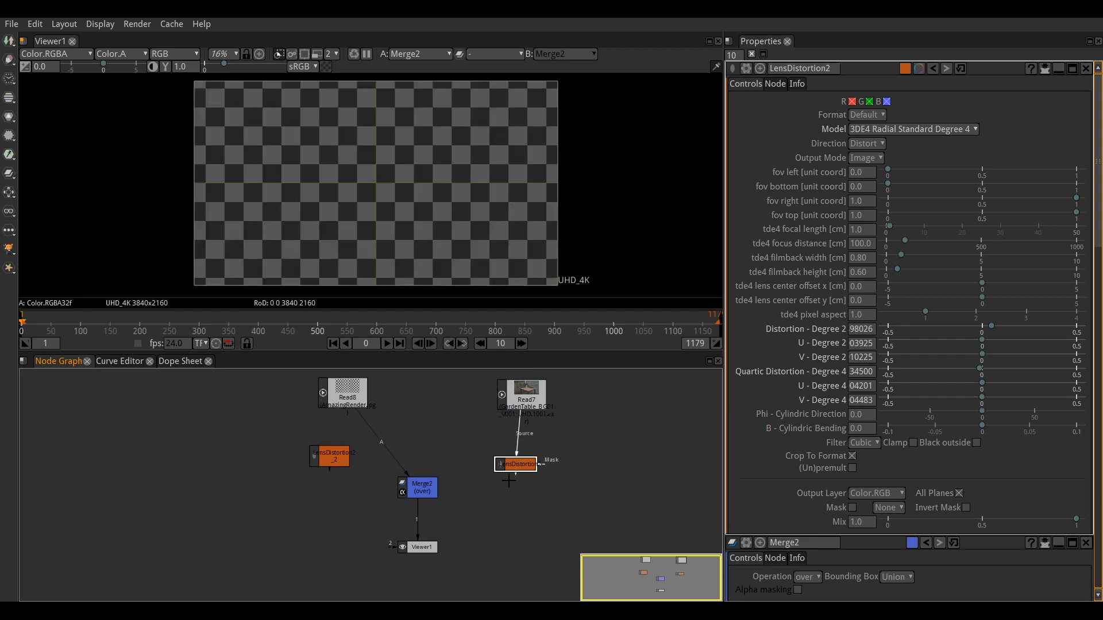
key("1")
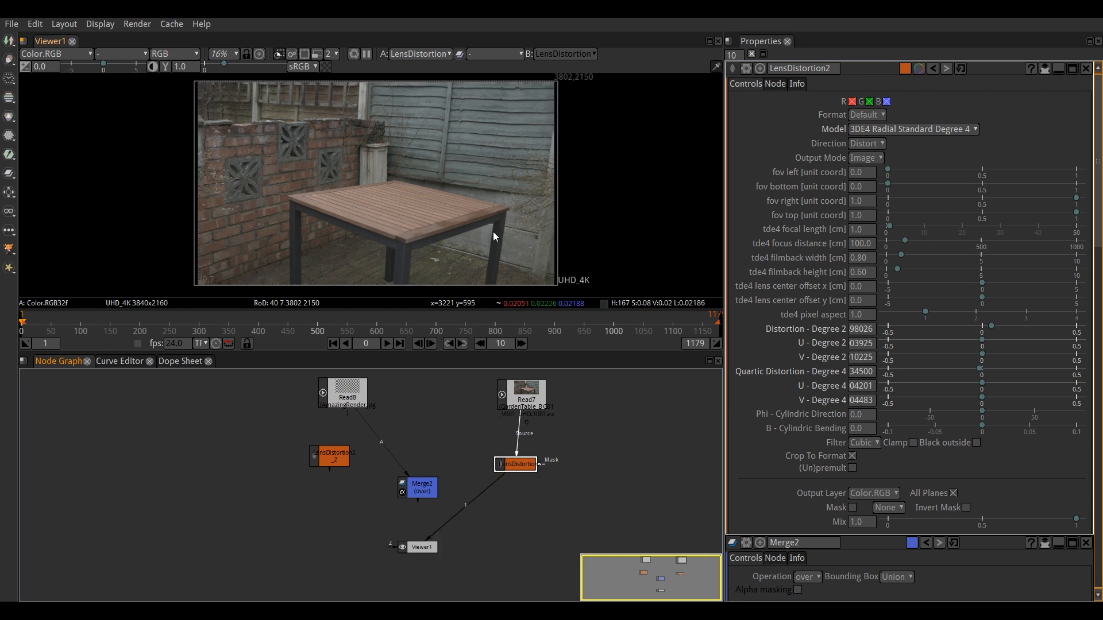
Step: Set the plate's LensDistortion node direction to Undistort
left_click_drag(519, 470, 519, 455)
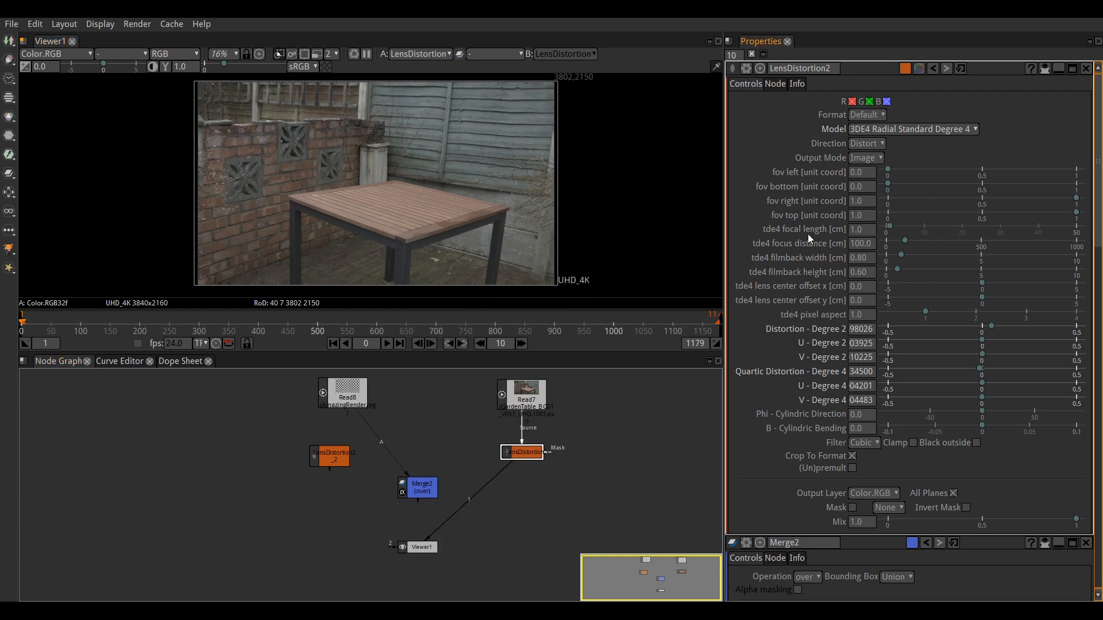
left_click(864, 143)
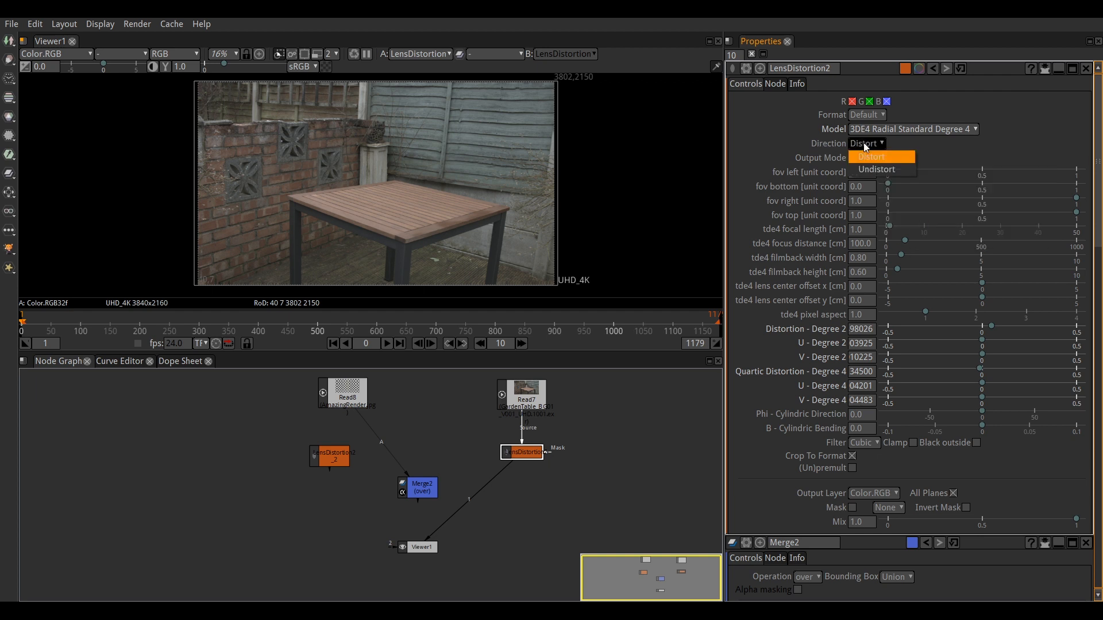
left_click(882, 170)
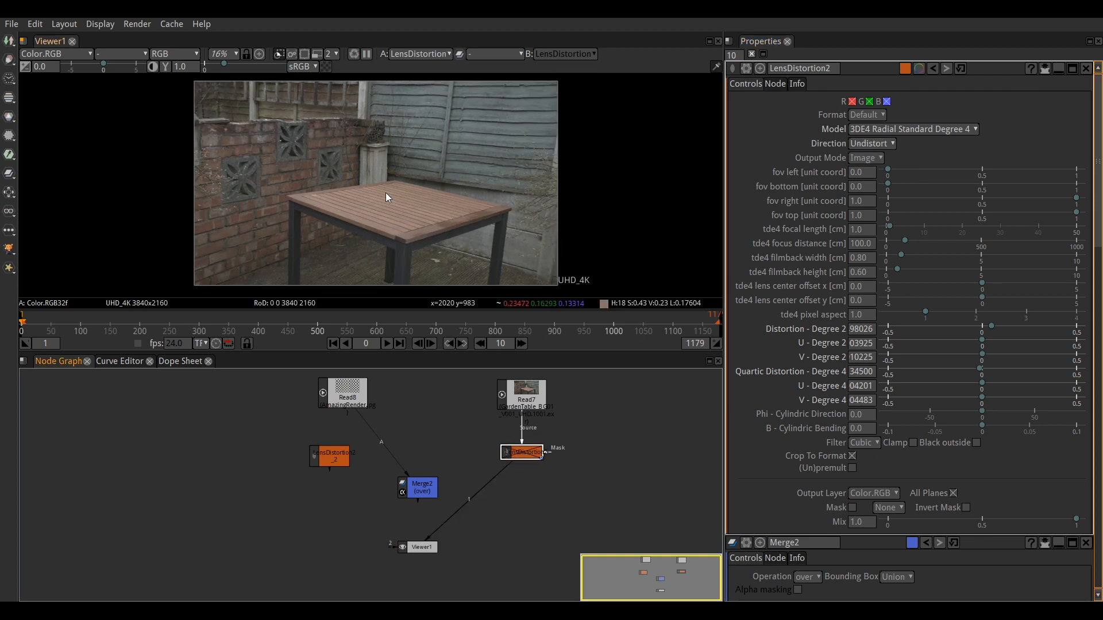
Step: Toggle the plate's LensDistortion node to compare the undistorted and original plate, leaving the node disabled
key("d")
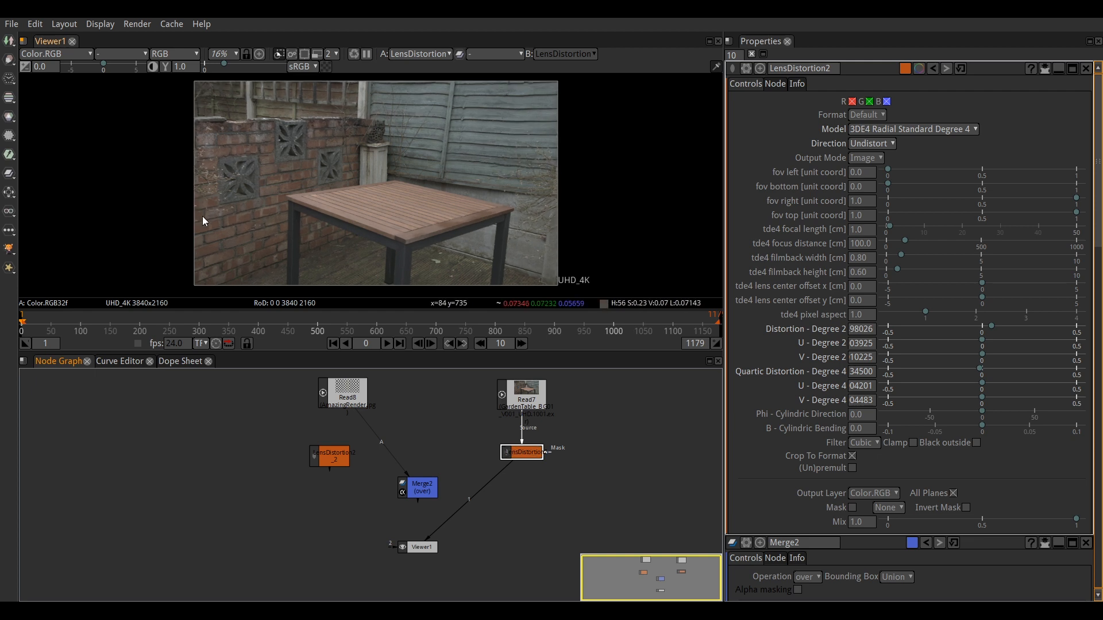
scroll(203, 219, "up", 3)
left_click(521, 452)
key("d")
key("d")
scroll(430, 185, "down", 3)
scroll(539, 167, "down", 1)
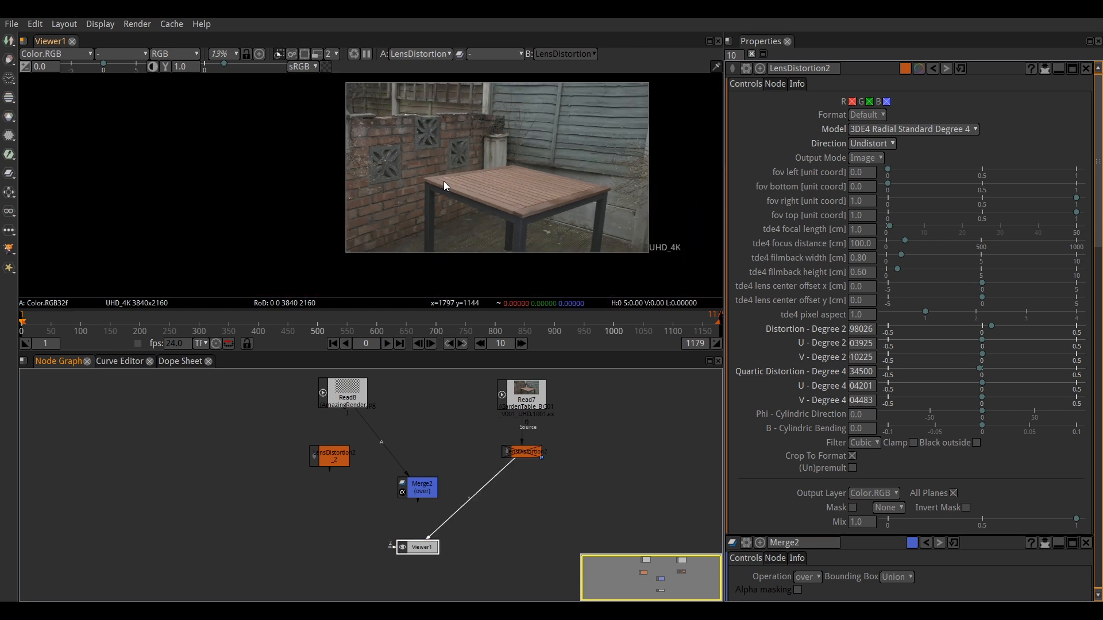
left_click(521, 452)
left_click_drag(520, 452, 521, 451)
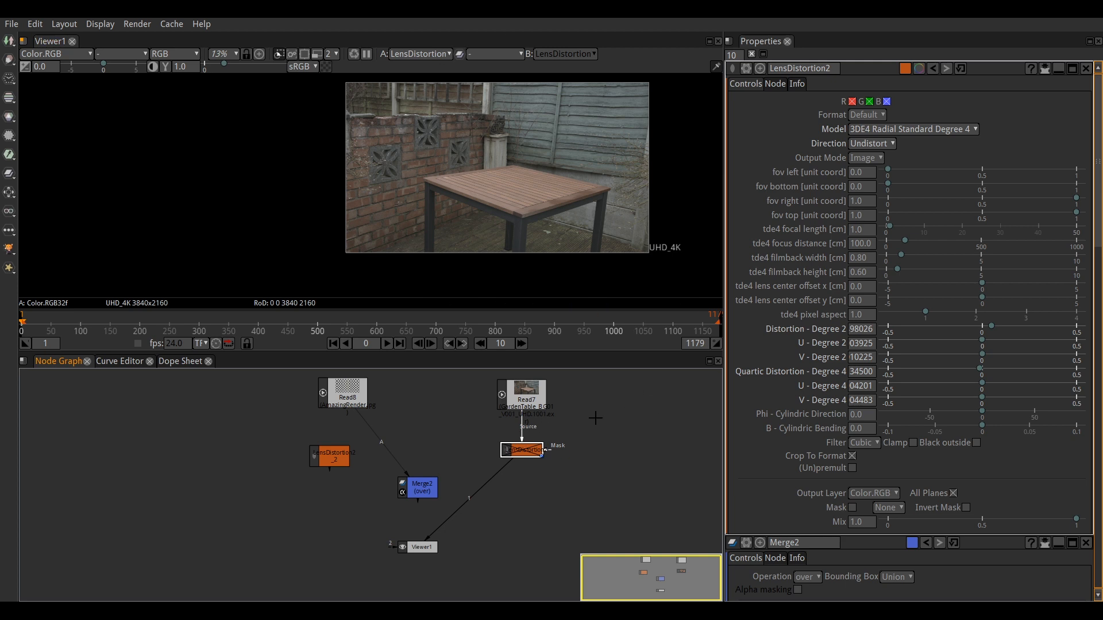
left_click_drag(526, 457, 522, 449)
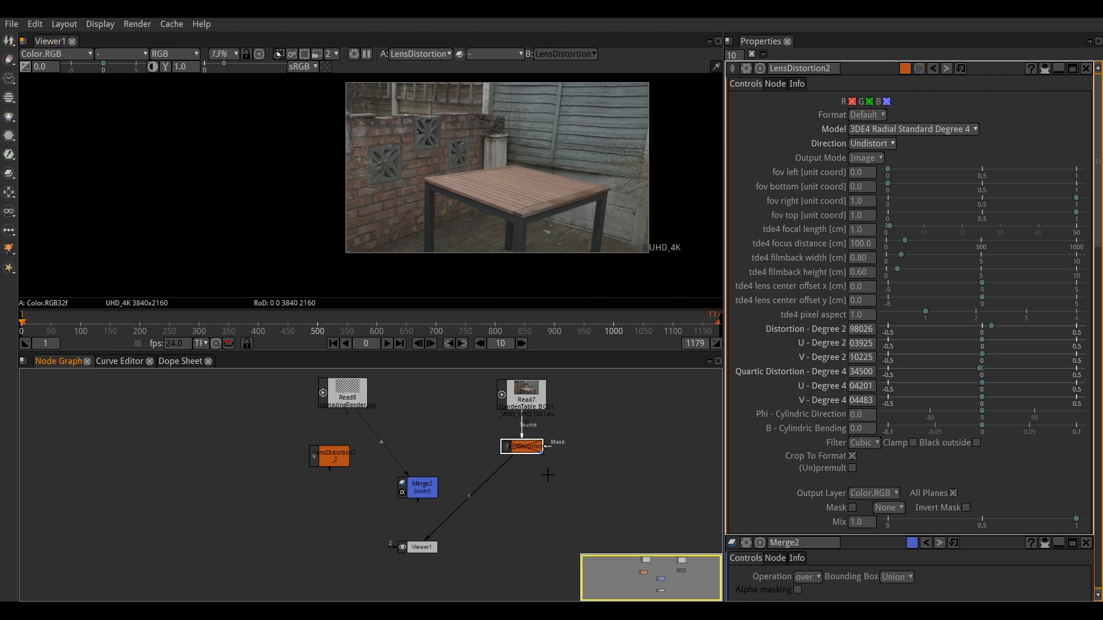
key("d")
Step: Connect the Merge node's B input to the plate's LensDistortion node and view the Merge output
left_click_drag(460, 504, 511, 447)
left_click(424, 484)
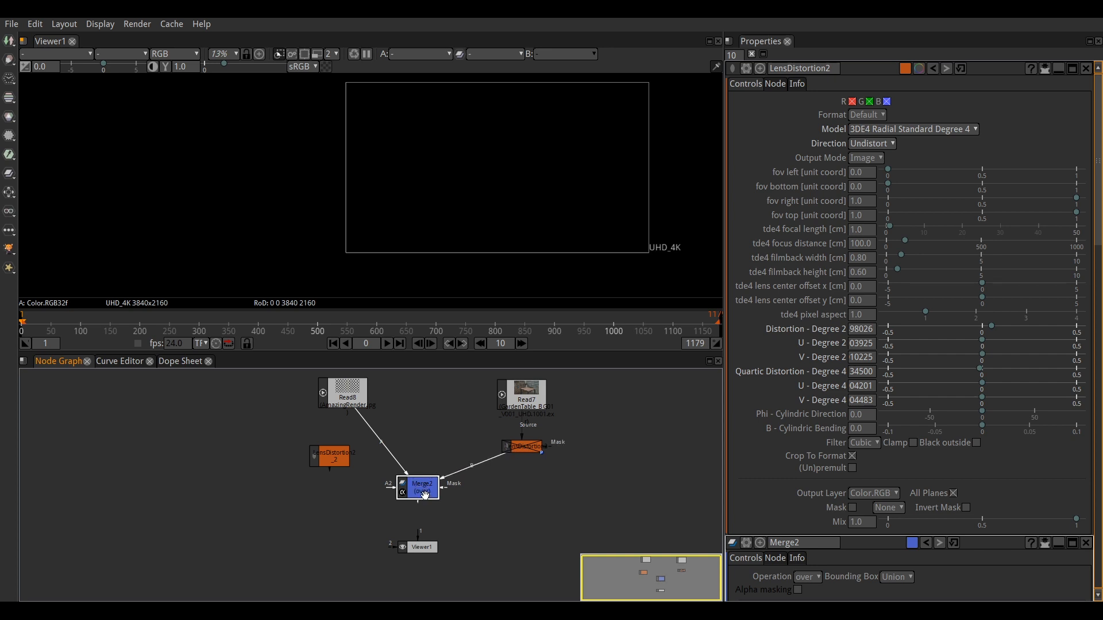
key("1")
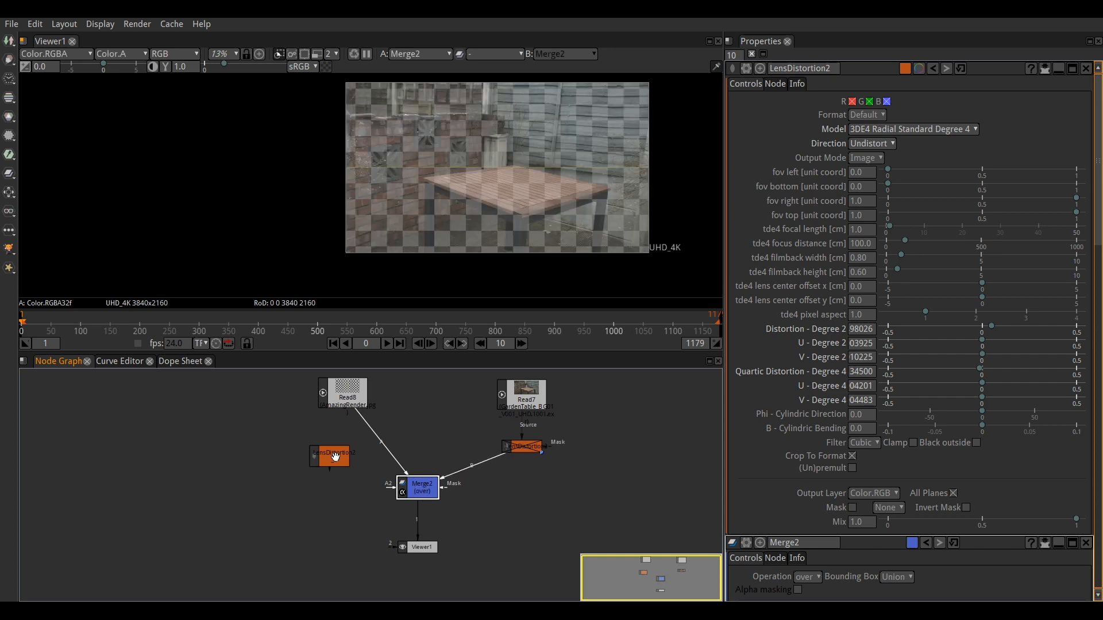
Step: Insert the copied LensDistortion node between the checkerboard's Read node and the Merge node's A input
left_click_drag(328, 451, 340, 447)
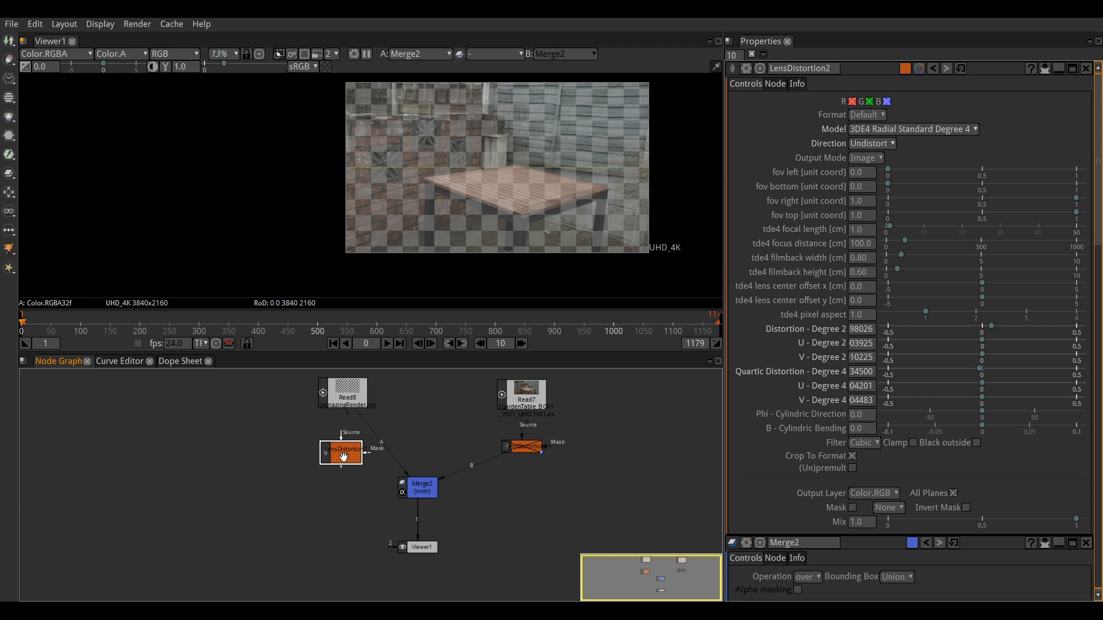
left_click_drag(353, 453, 355, 447)
left_click_drag(406, 476, 403, 468)
left_click(405, 481)
left_click_drag(341, 453, 373, 447)
left_click(369, 448)
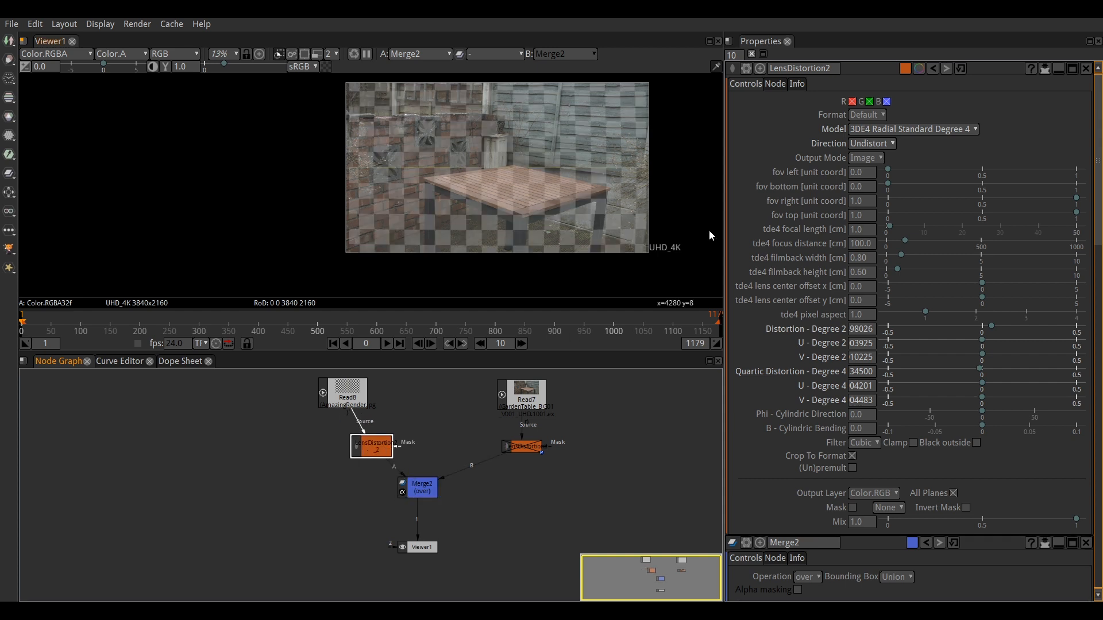
Step: Set the open LensDistortion node's direction to Distort and toggle the checkerboard's LensDistortion node to compare the composite
left_click(870, 144)
left_click(874, 155)
key("d")
key("d")
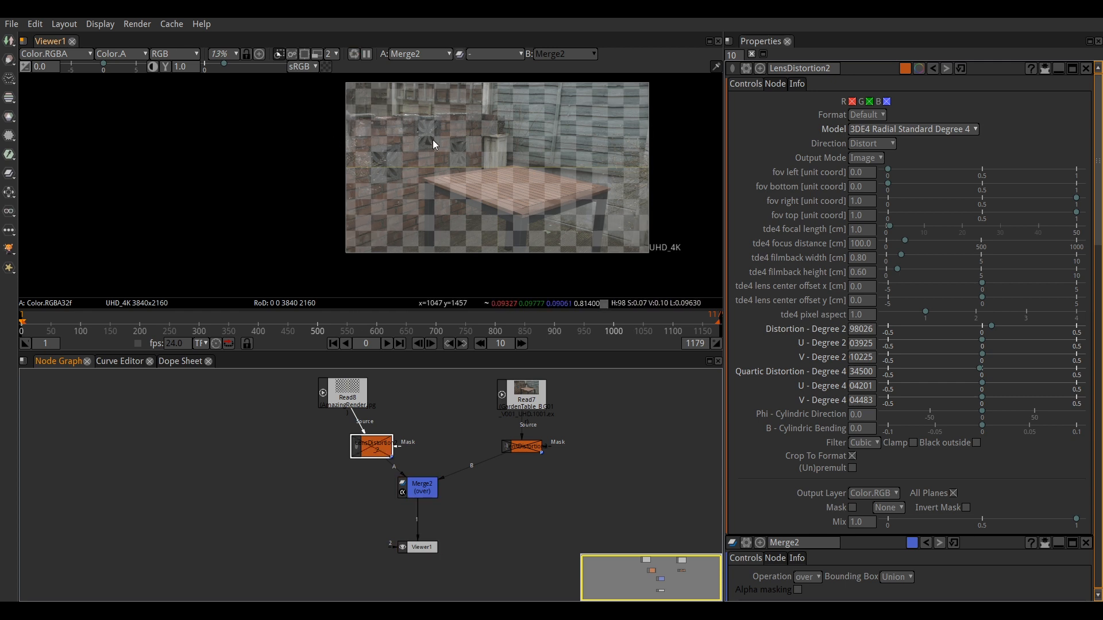
Step: Disable the plate's Read node and inspect the checkerboard on its own, including its frame edges
left_click(524, 402)
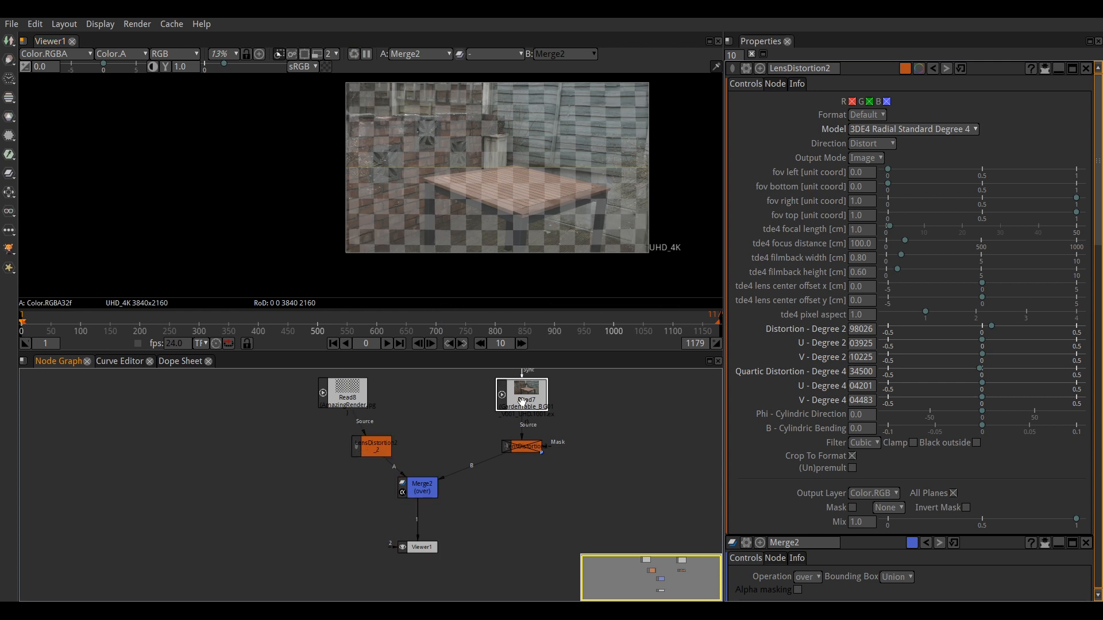
key("d")
left_click(378, 447)
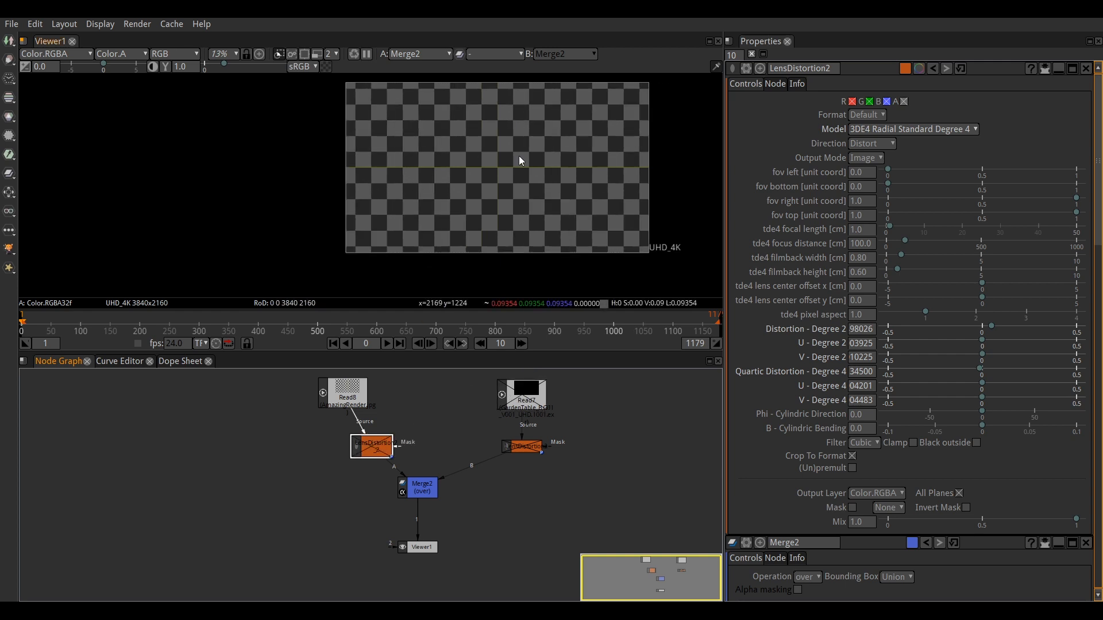
scroll(649, 187, "up", 3)
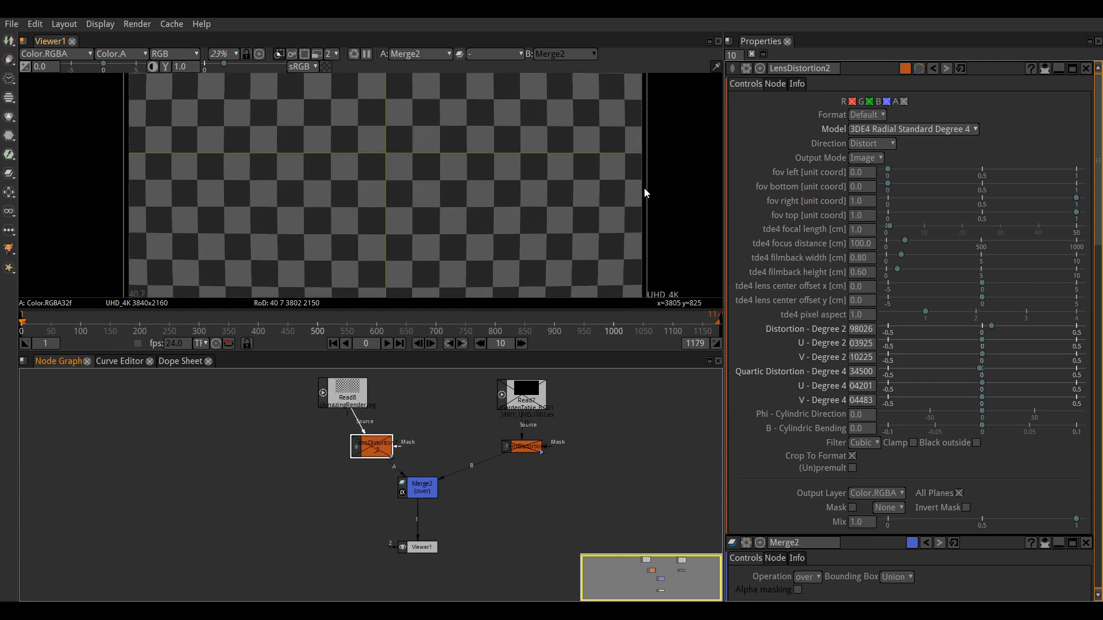
scroll(646, 163, "down", 3)
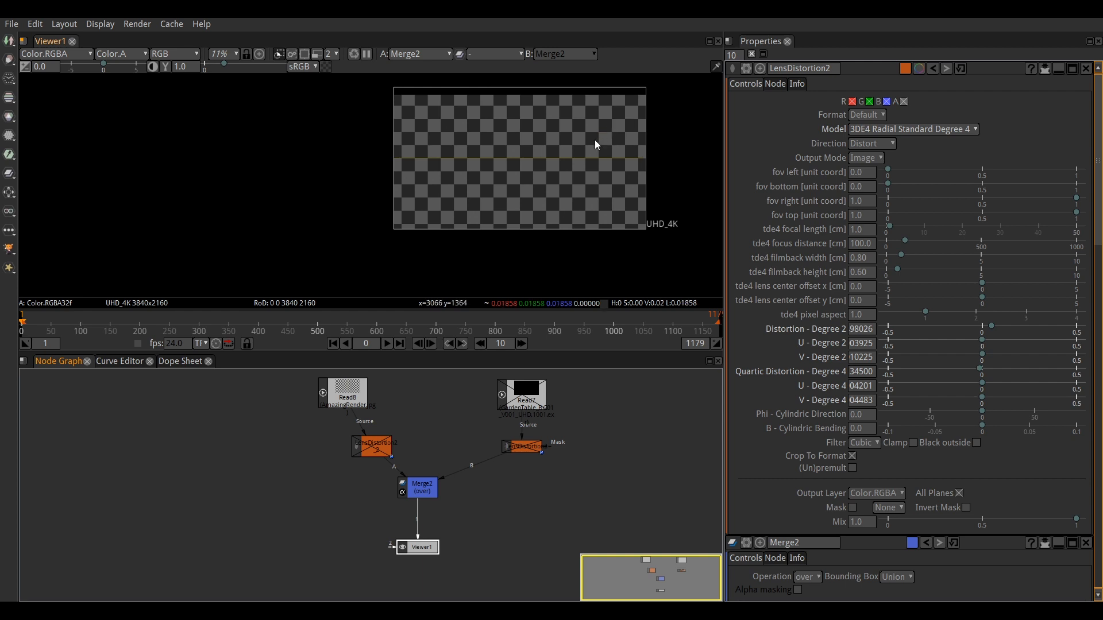
scroll(595, 140, "down", 1)
middle_click_drag(646, 133, 596, 160)
scroll(597, 161, "up", 2)
scroll(597, 161, "down", 1)
Step: Toggle the checkerboard's LensDistortion node on and off to compare the distorted and undistorted render edges
left_click(374, 446)
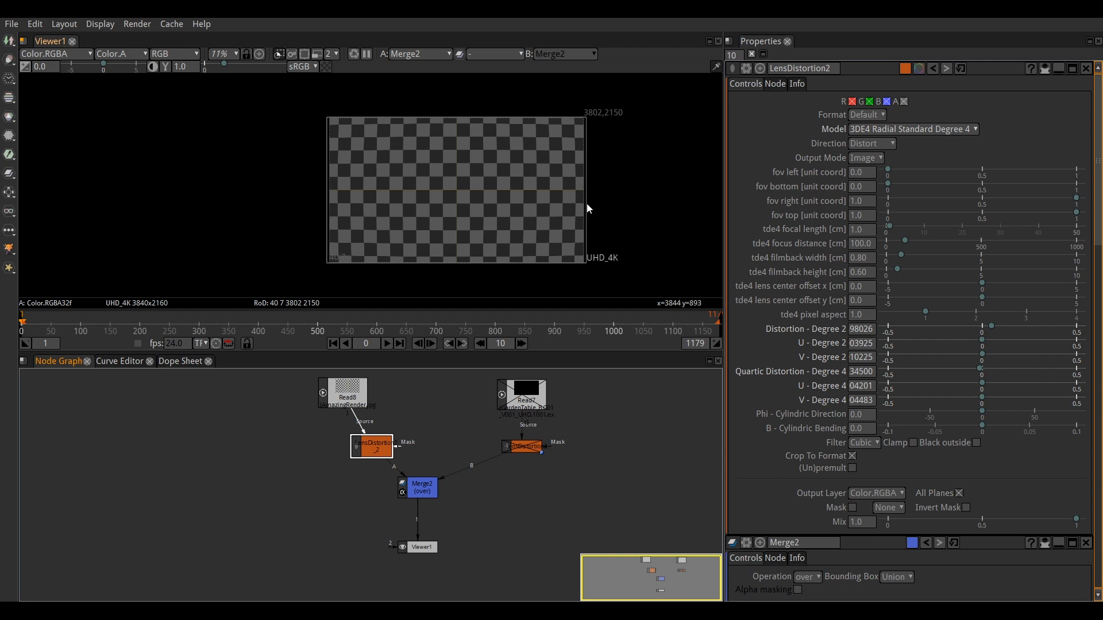
left_click_drag(373, 450, 366, 447)
key("d")
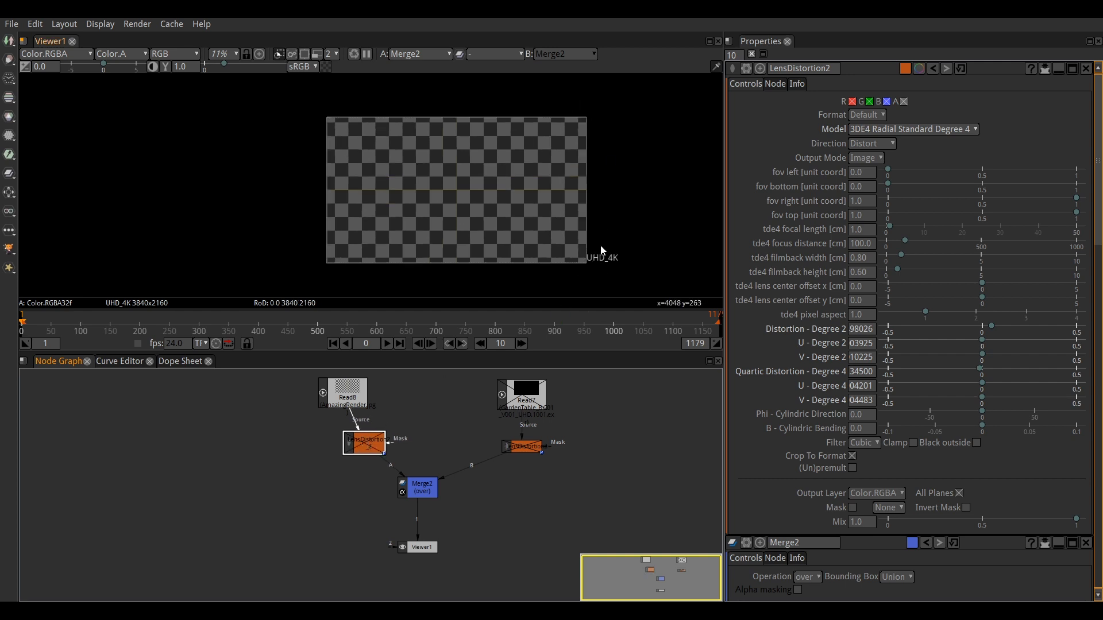
key("d")
key("d")
Step: Move the checkerboard's Read and LensDistortion nodes farther from the Merge node and enable the LensDistortion node
left_click_drag(340, 401, 311, 396)
left_click_drag(367, 441, 347, 449)
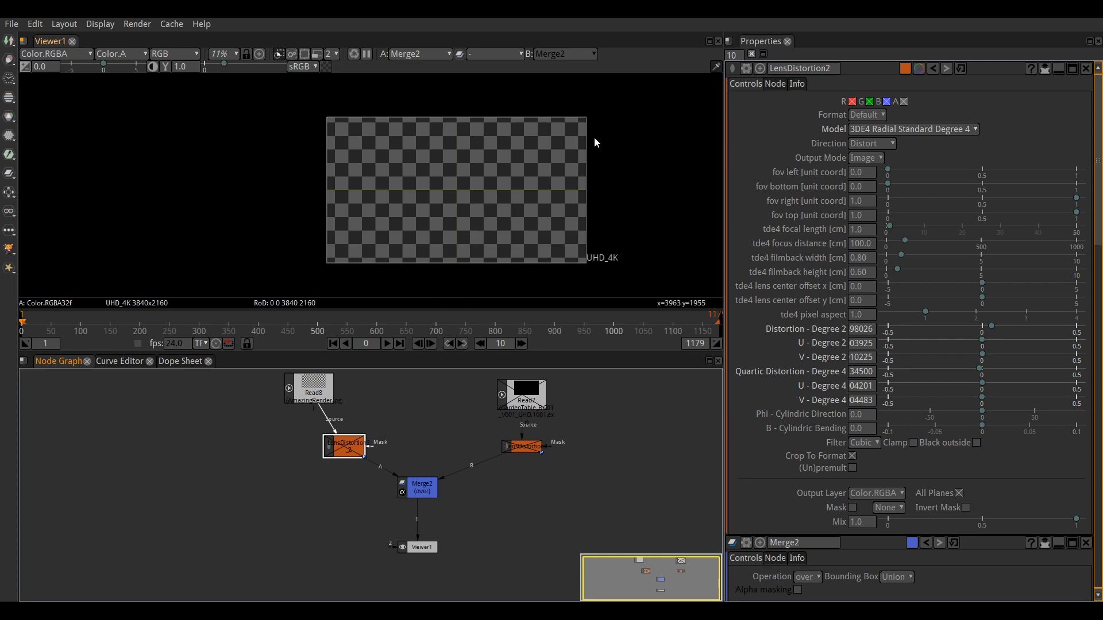
left_click_drag(345, 454, 347, 458)
key("d")
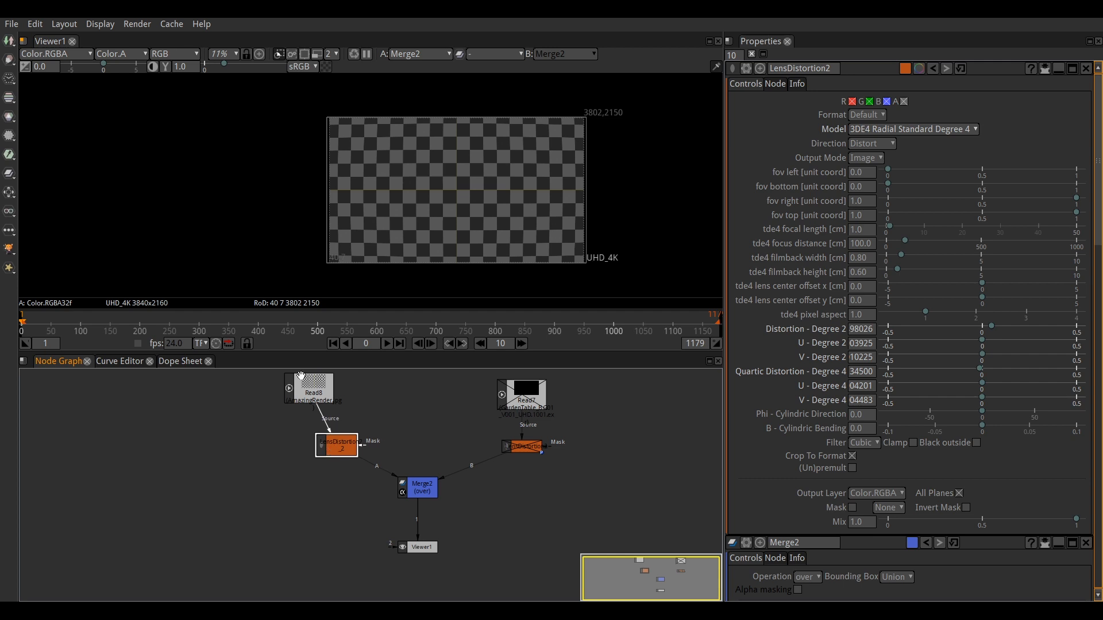
Step: Make room around the checkerboard's nodes and add a Read node loading AmazingRenderWithOS.exr
left_click_drag(335, 452, 332, 458)
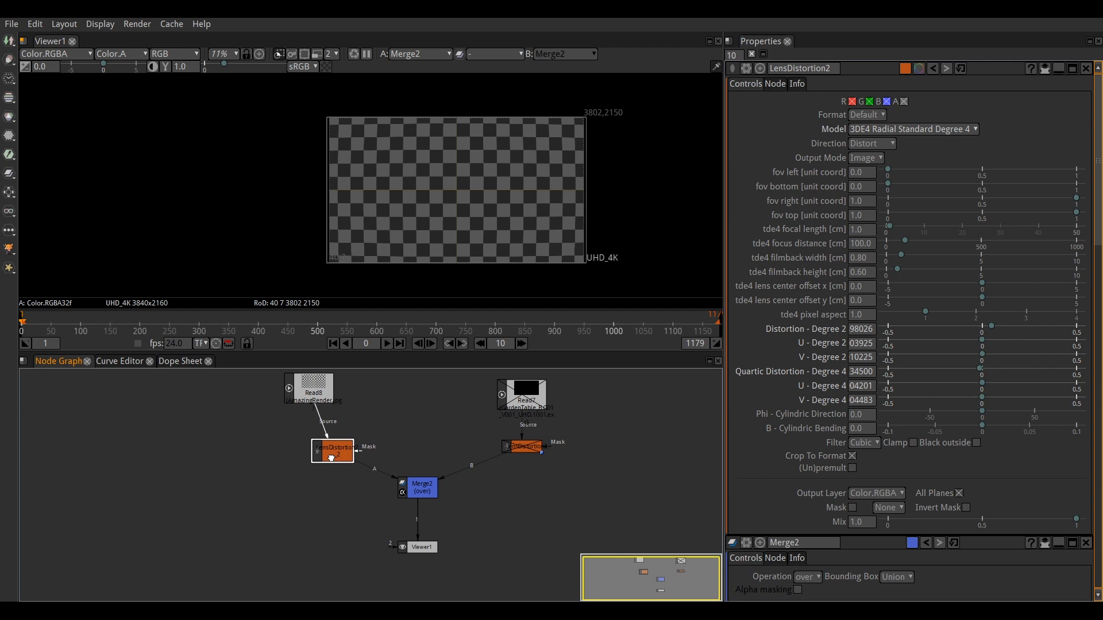
left_click_drag(335, 453, 340, 448)
left_click_drag(304, 385, 288, 395)
left_click(382, 401)
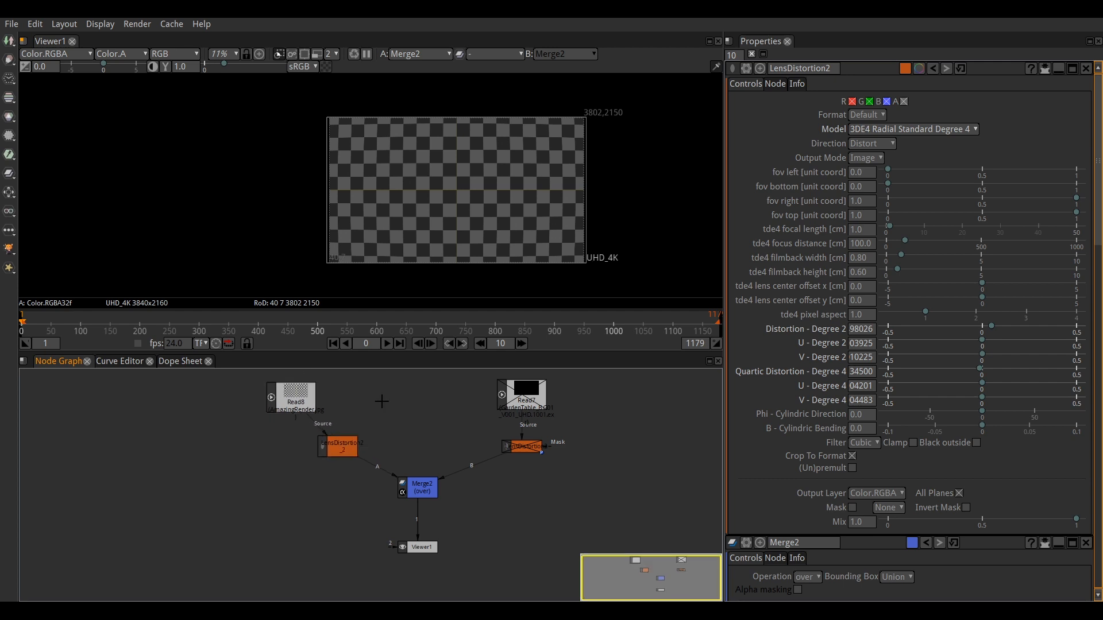
key("Tab")
type("read")
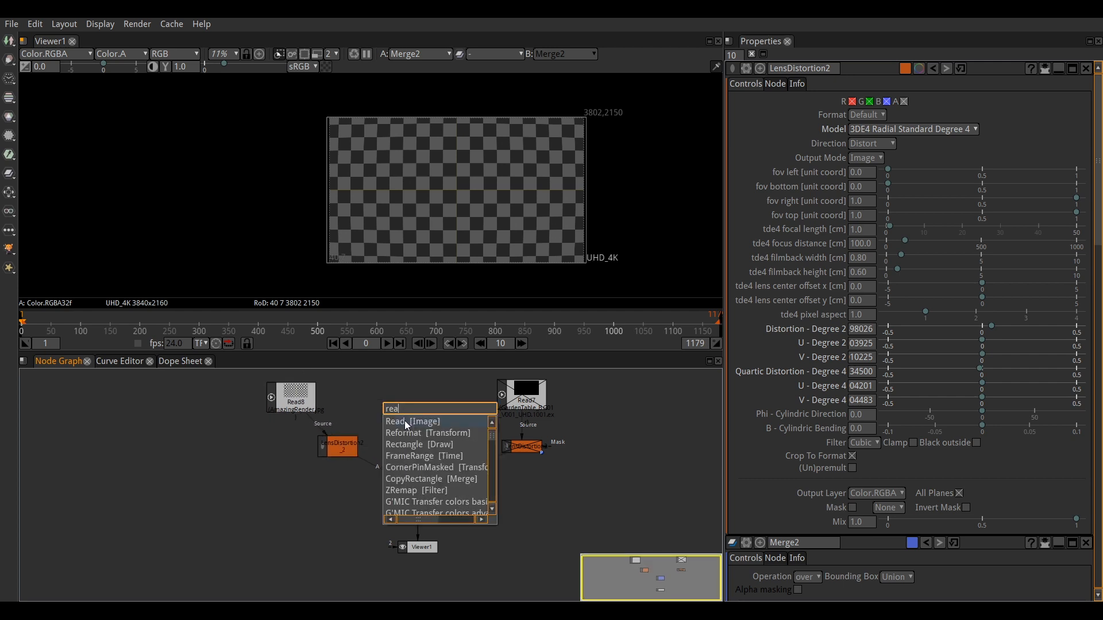
key("Return")
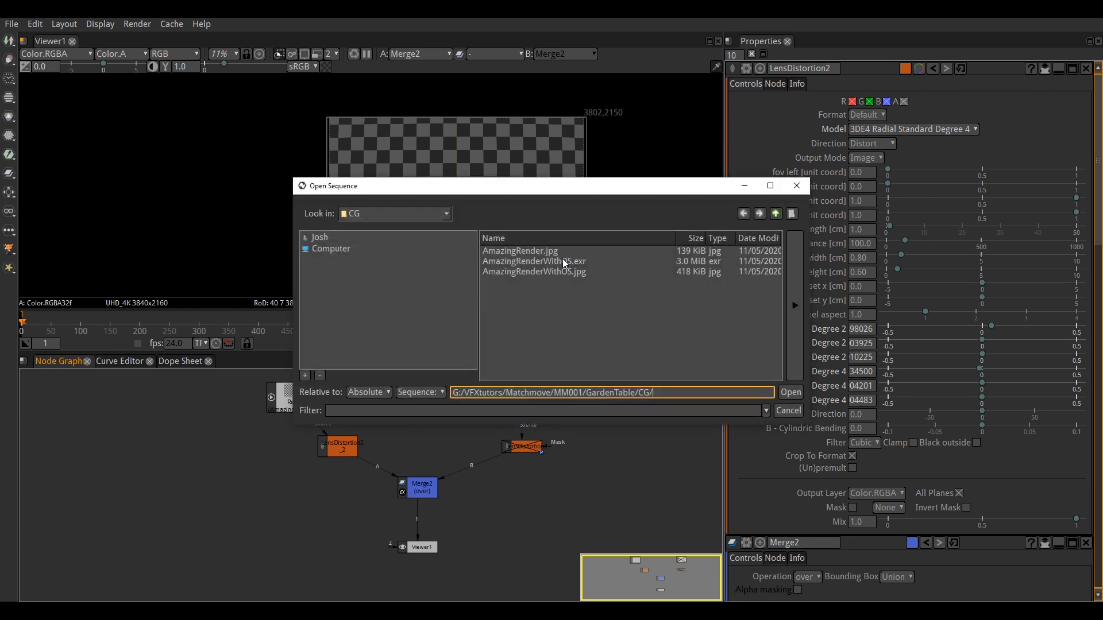
left_click(534, 261)
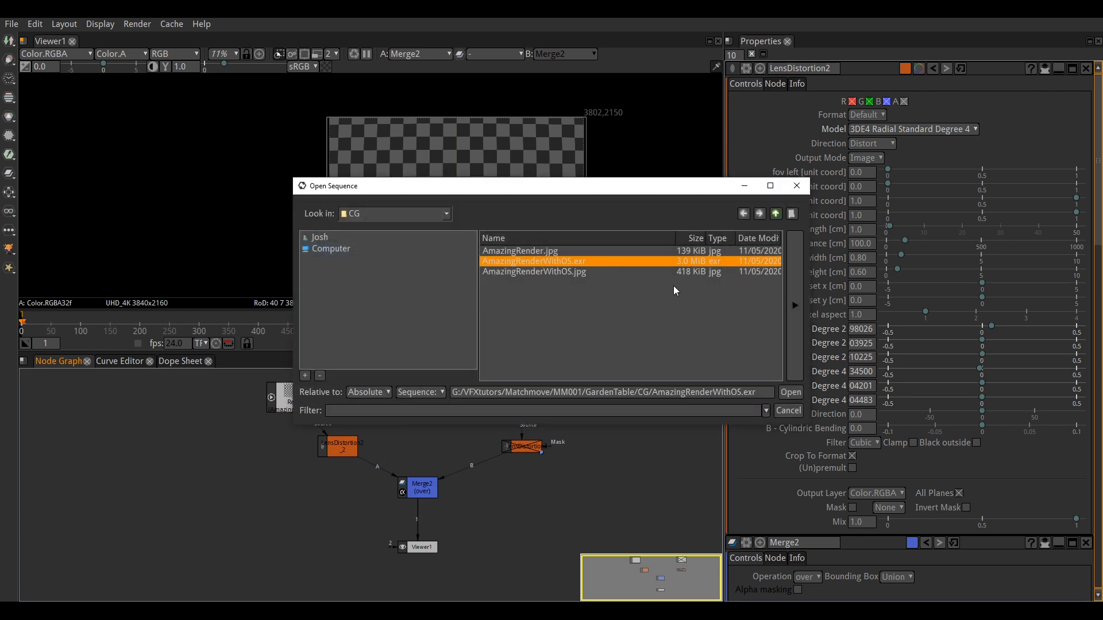
left_click(791, 393)
Step: Detach the old checkerboard Read node from its LensDistortion node, place the new overscan Read above it, and view the overscan render alone
left_click_drag(438, 439, 396, 404)
left_click_drag(298, 399, 264, 387)
left_click(322, 435)
mouse_move(322, 435)
left_mouse_down()
mouse_move(339, 453)
mouse_move(322, 430)
left_mouse_up()
left_click_drag(382, 405, 349, 401)
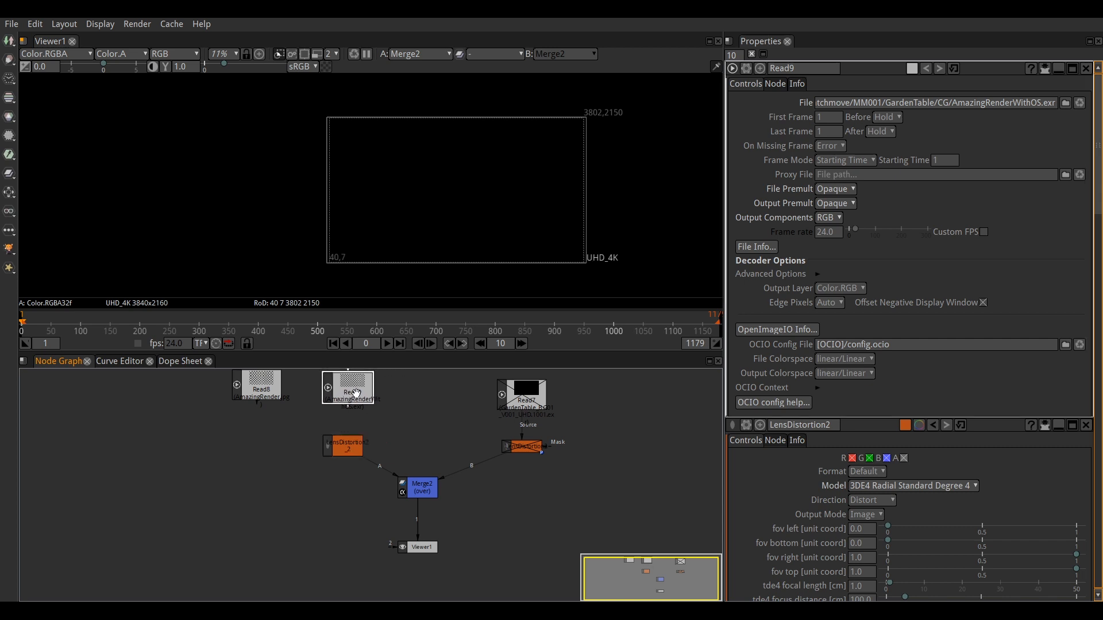
key("1")
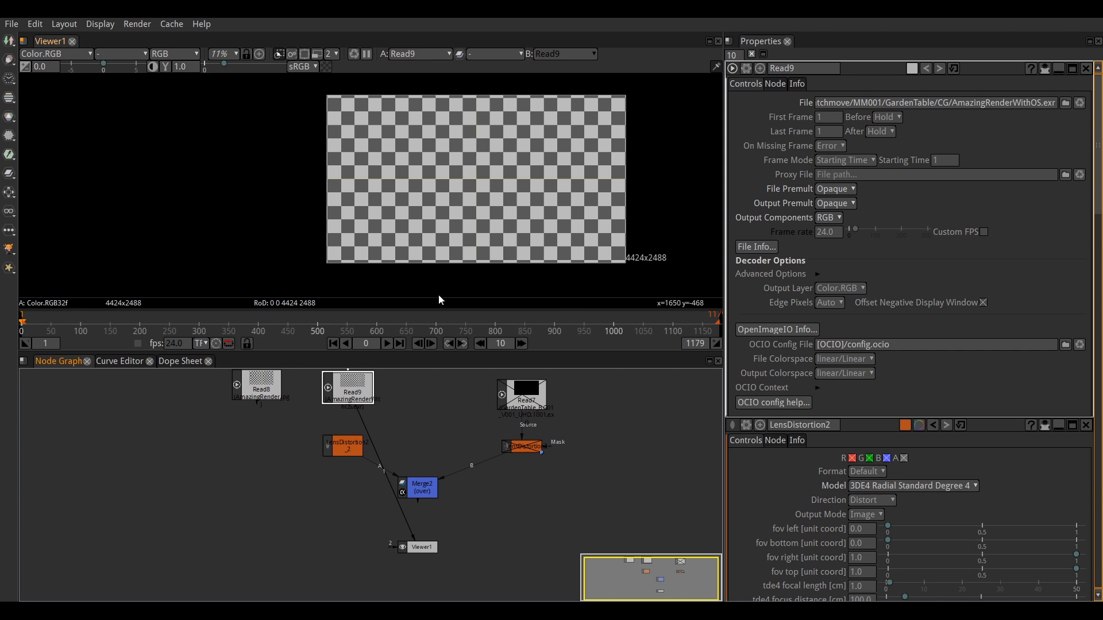
Step: View the Merge node's output and connect the checkerboard's LensDistortion source to the overscan render's Read node
left_click_drag(350, 390, 362, 401)
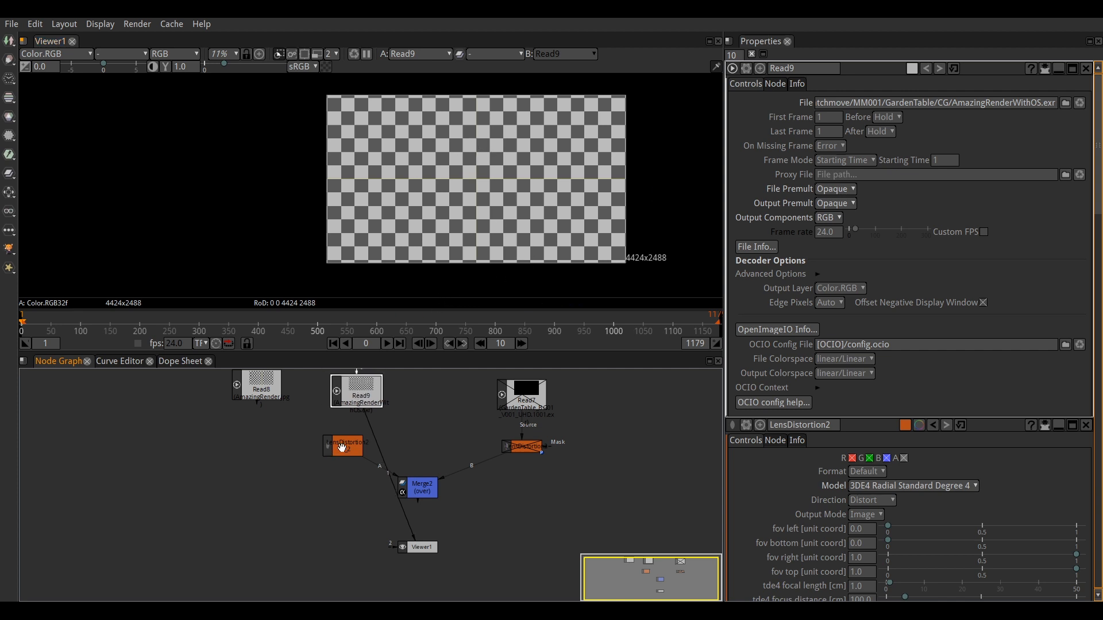
left_click(415, 486)
key("1")
left_click(343, 440)
left_click_drag(349, 424, 352, 378)
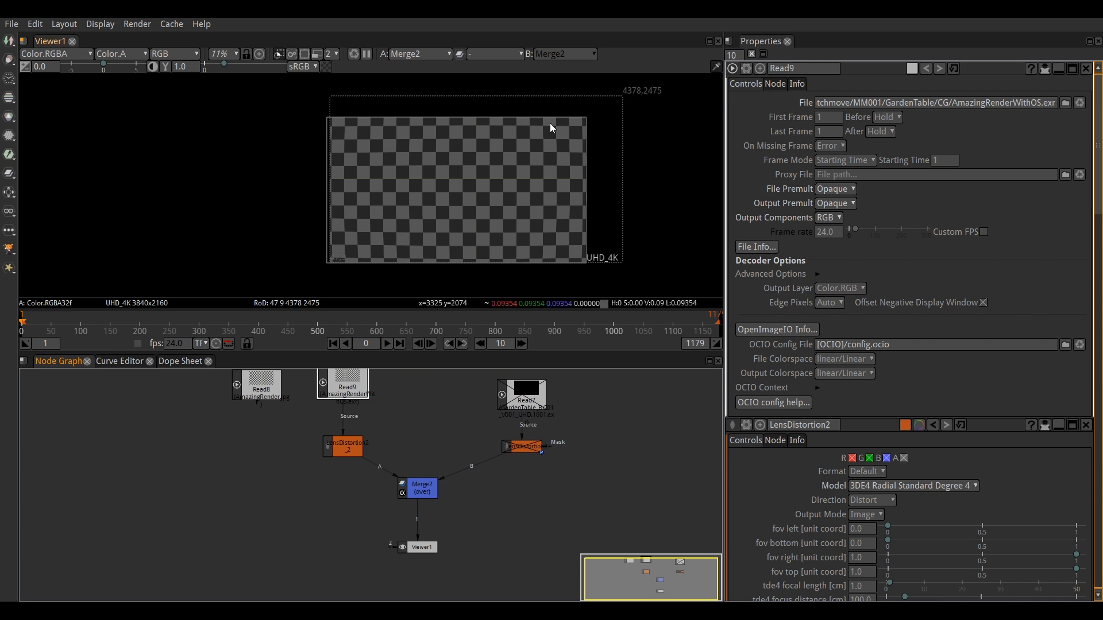
Step: Add a Transform node between the overscan render's Read node and its LensDistortion node
scroll(412, 414, "up", 2)
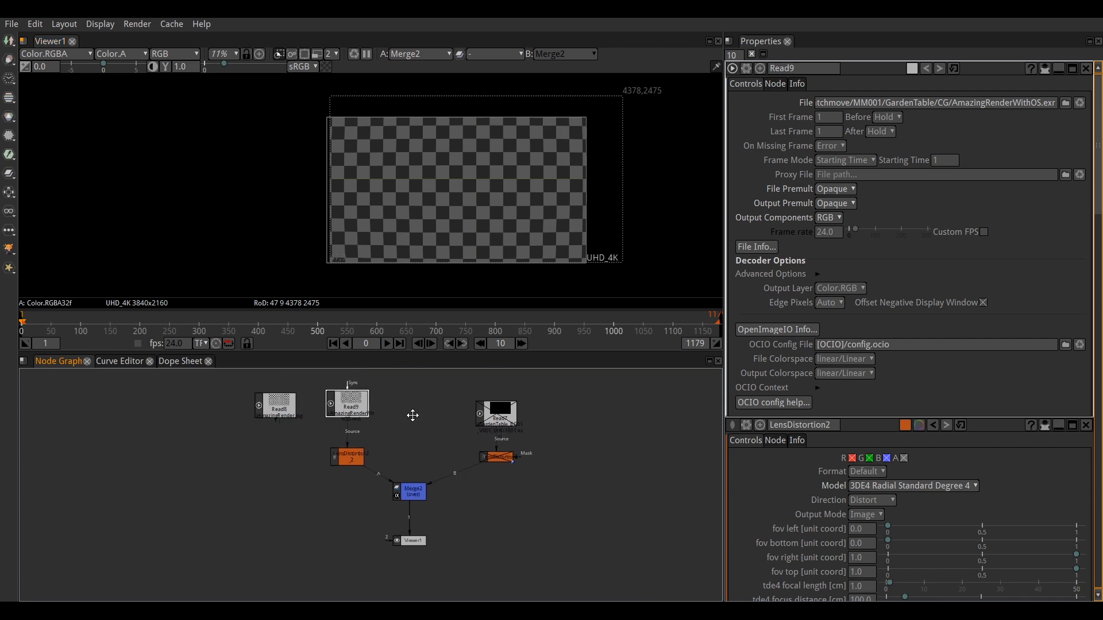
left_click_drag(321, 401, 322, 377)
scroll(377, 420, "down", 1)
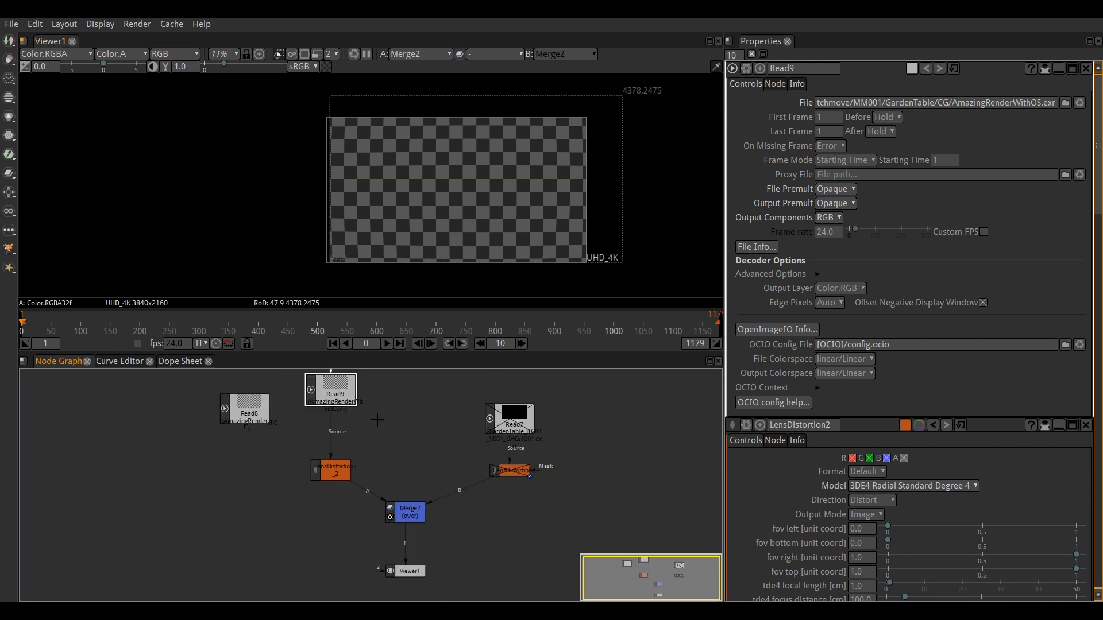
key("Tab")
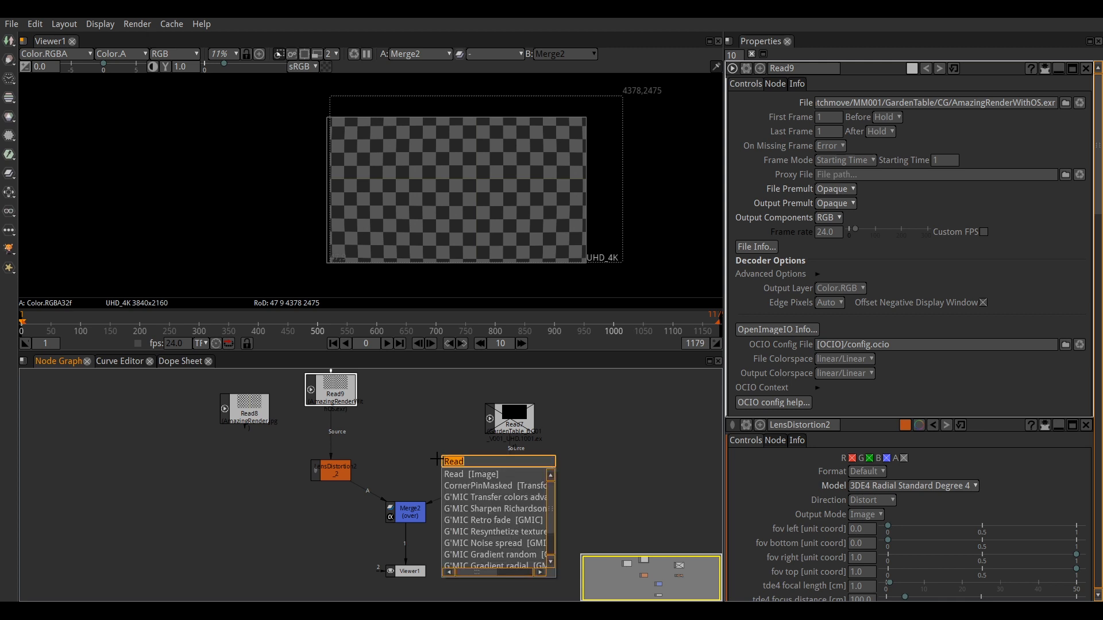
type("tra")
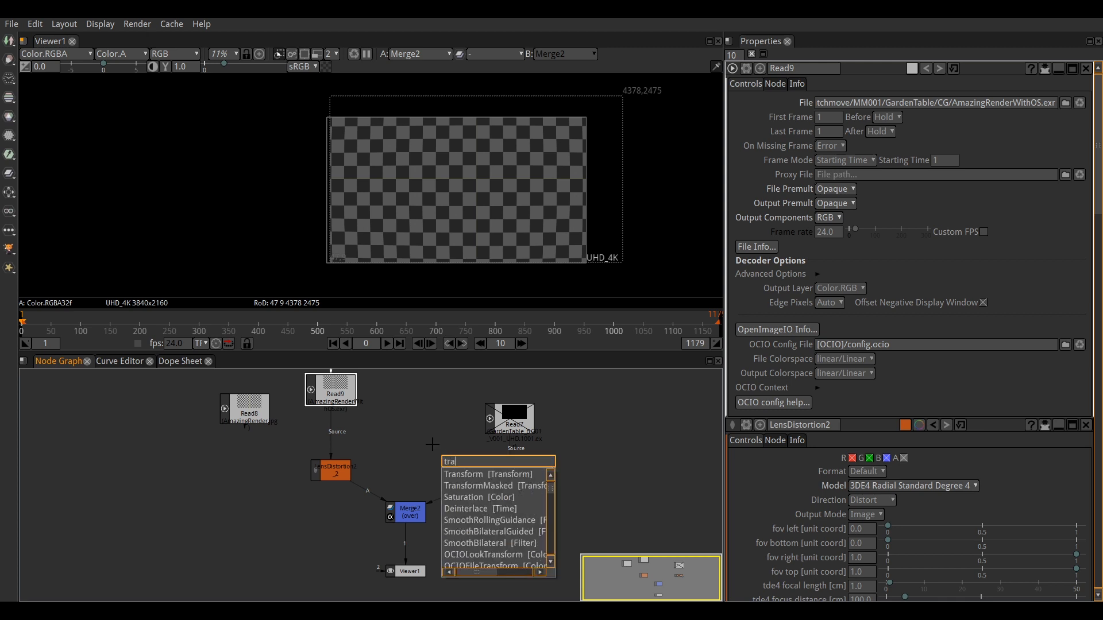
left_click(470, 477)
left_click_drag(331, 424, 333, 421)
Step: Add a Transform node between the plate's Read node and its LensDistortion node
left_click_drag(510, 422, 510, 407)
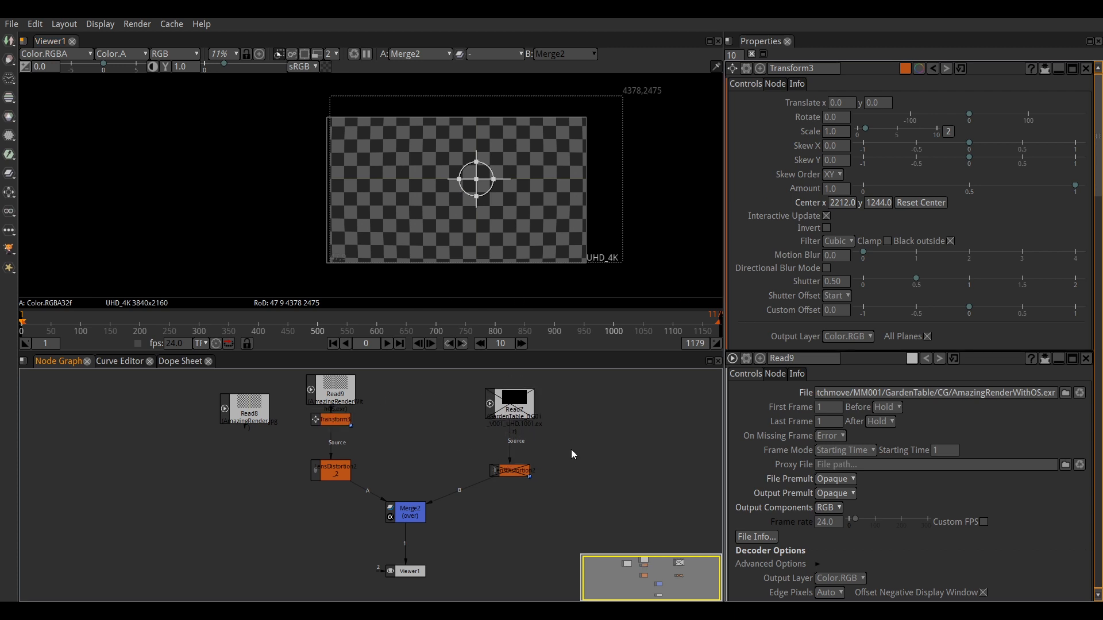
key("Tab")
type("tr")
left_click(598, 482)
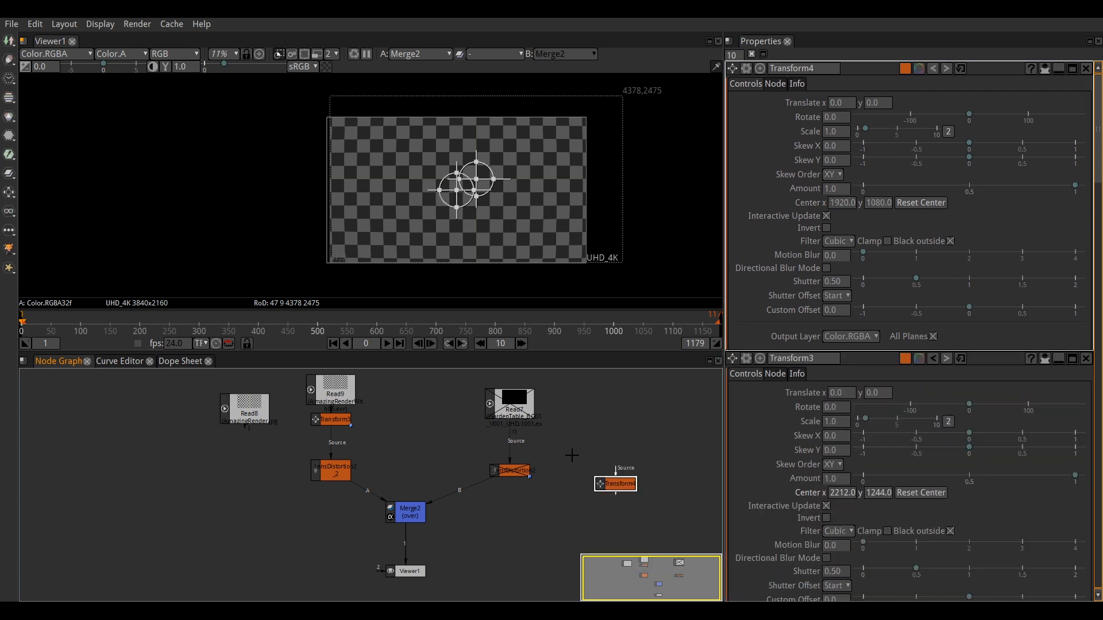
left_click_drag(616, 484, 519, 414)
mouse_move(524, 469)
left_mouse_down()
mouse_move(515, 484)
mouse_move(511, 463)
mouse_move(508, 483)
left_mouse_up()
left_click(544, 450)
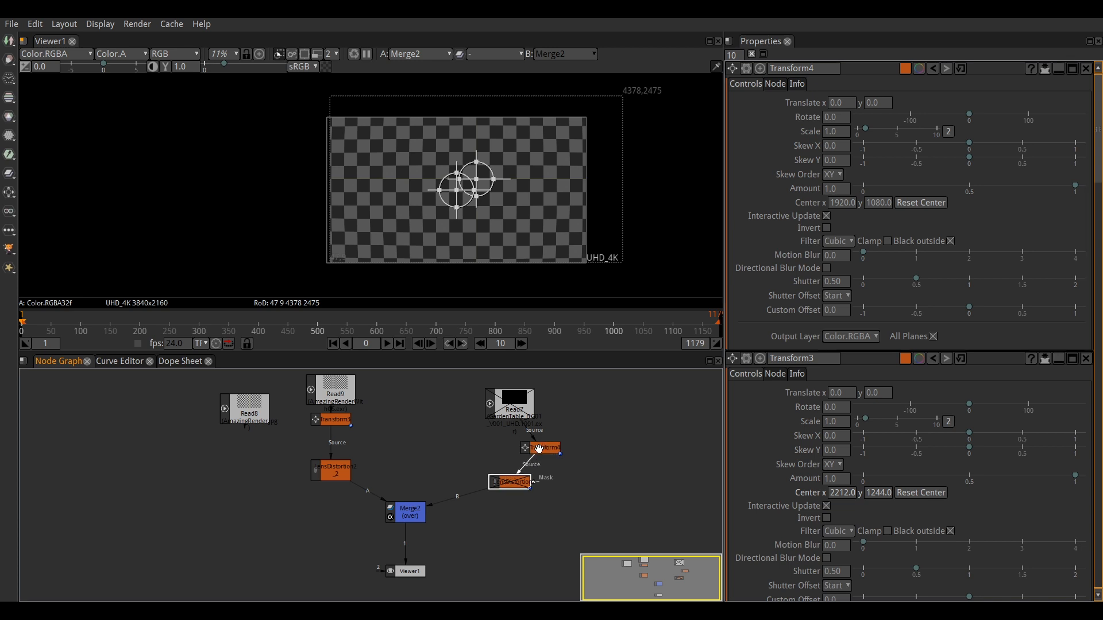
left_click_drag(539, 449, 522, 451)
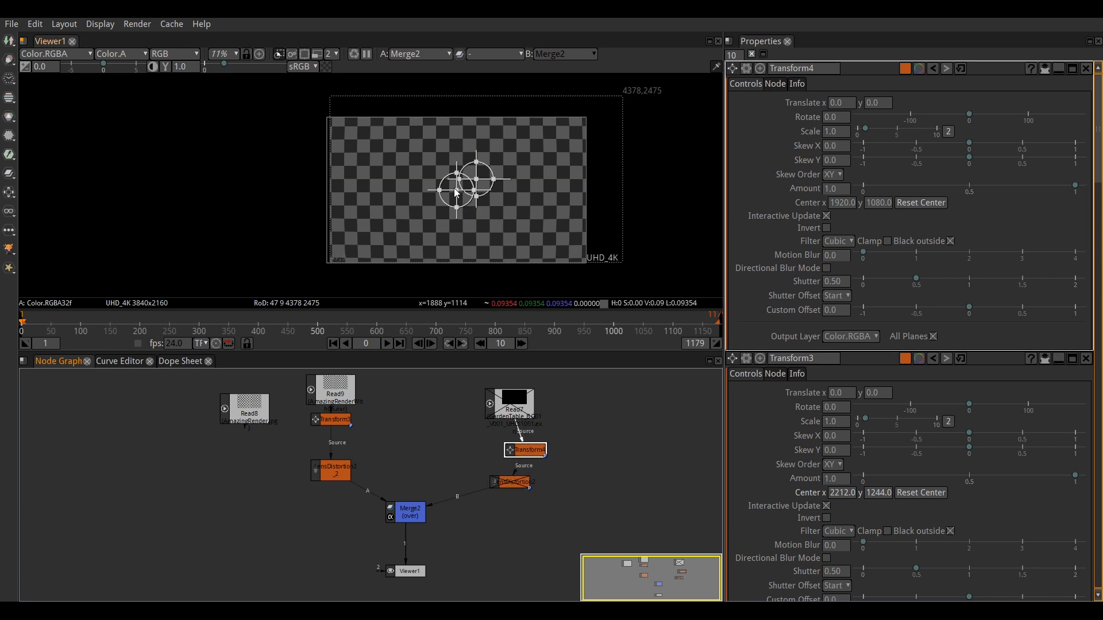
Step: Translate the overscan render to about x -292, y -165 so its centre lines up with the plate Transform's centre
left_click(330, 421)
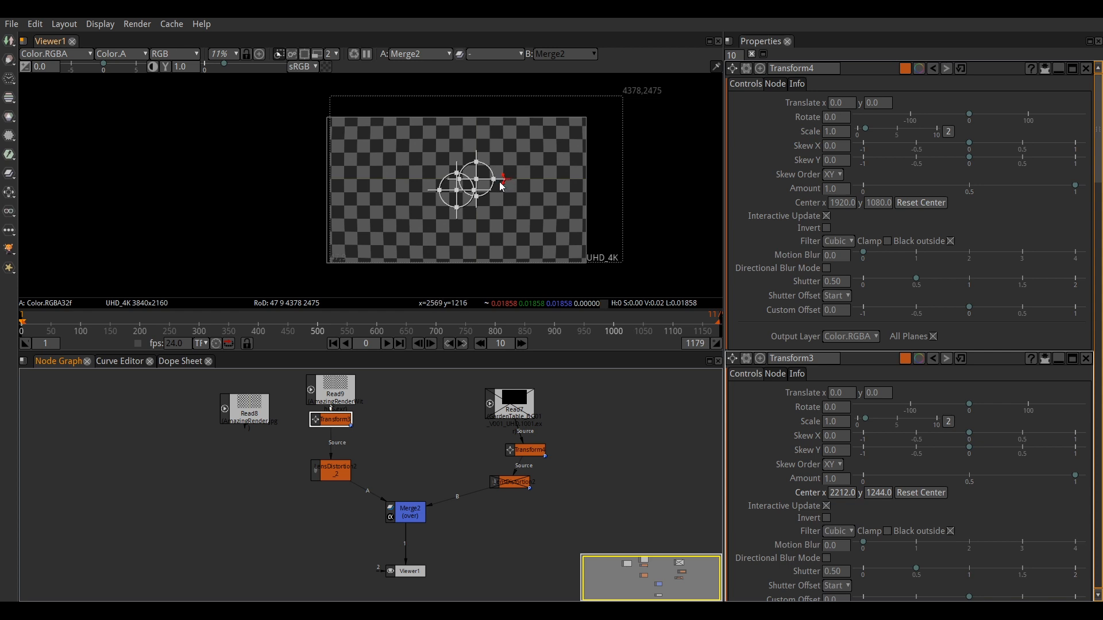
left_click_drag(480, 185, 460, 196)
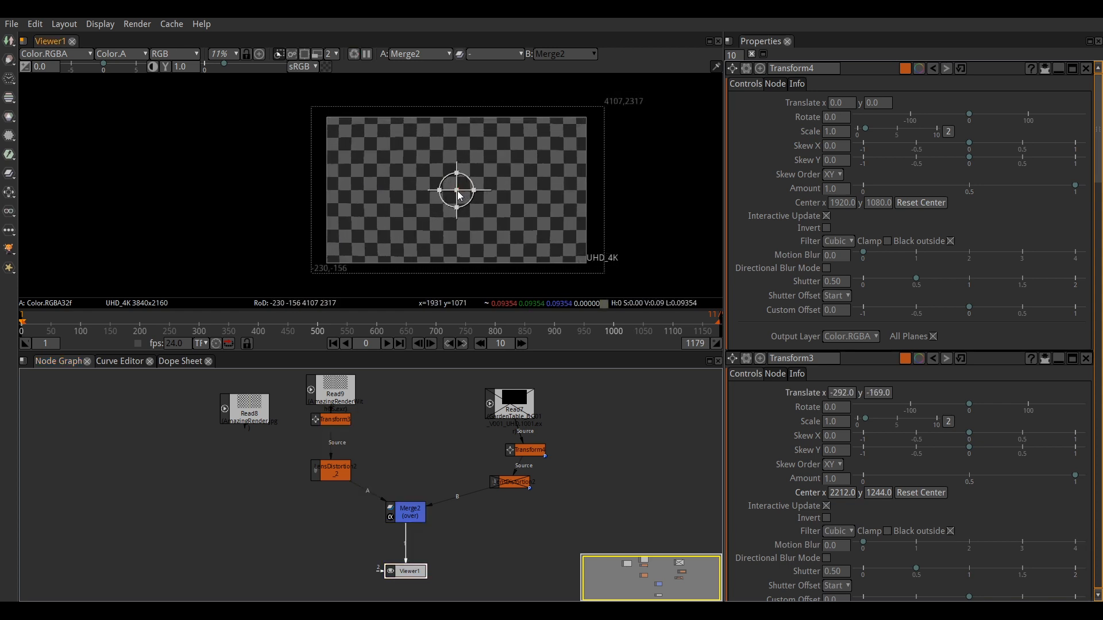
scroll(462, 194, "up", 6)
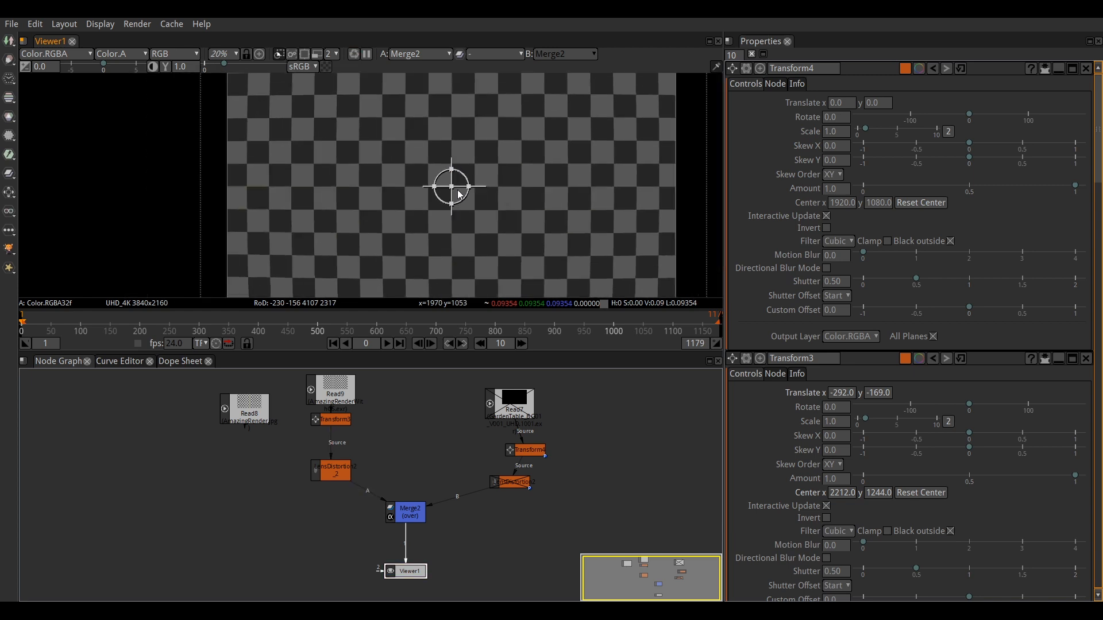
left_click_drag(451, 190, 450, 190)
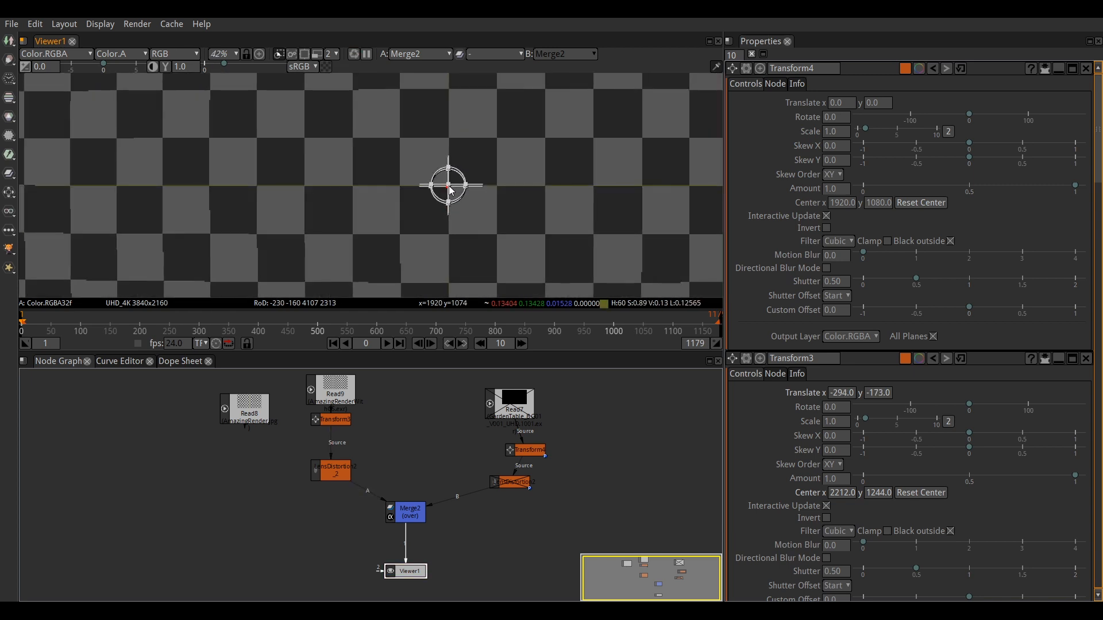
left_click_drag(451, 189, 452, 188)
scroll(452, 188, "down", 7)
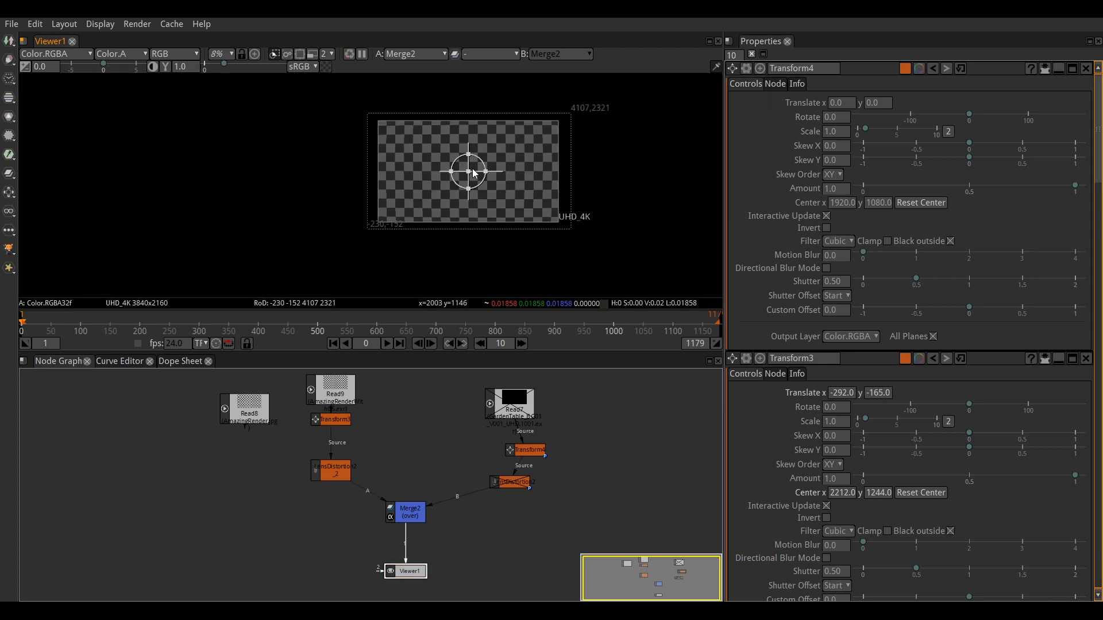
Step: Align the plate's Transform node beneath its Read node and tidy the overscan render's Read, Transform and LensDistortion nodes
left_click_drag(529, 448, 515, 444)
left_click_drag(331, 421, 332, 379)
left_click_drag(331, 421, 332, 416)
left_click_drag(333, 484, 333, 475)
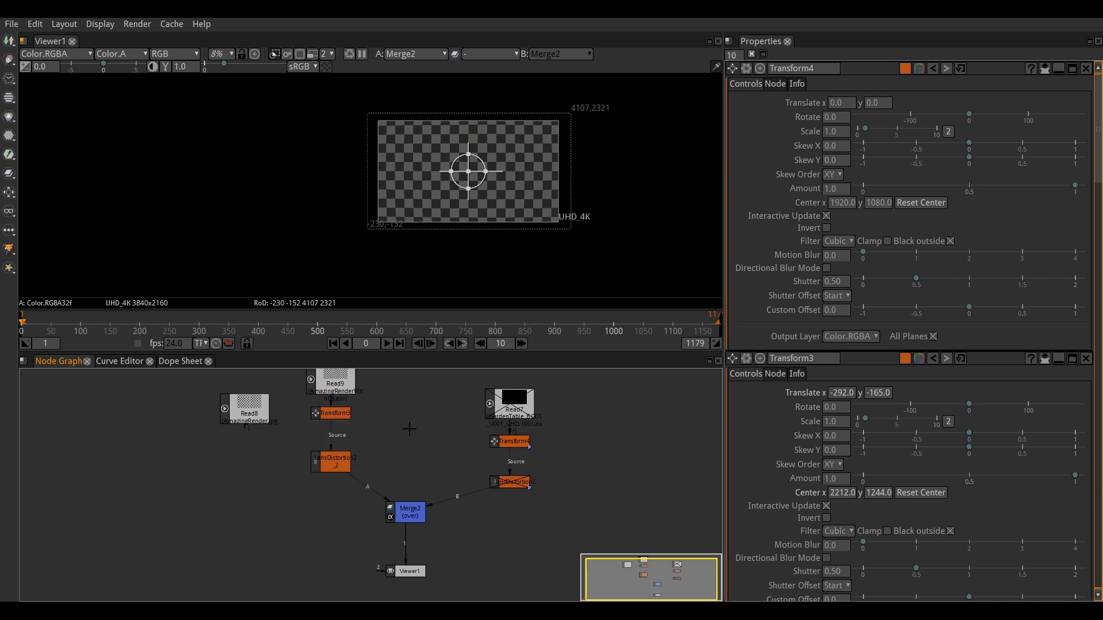
scroll(499, 166, "up", 2)
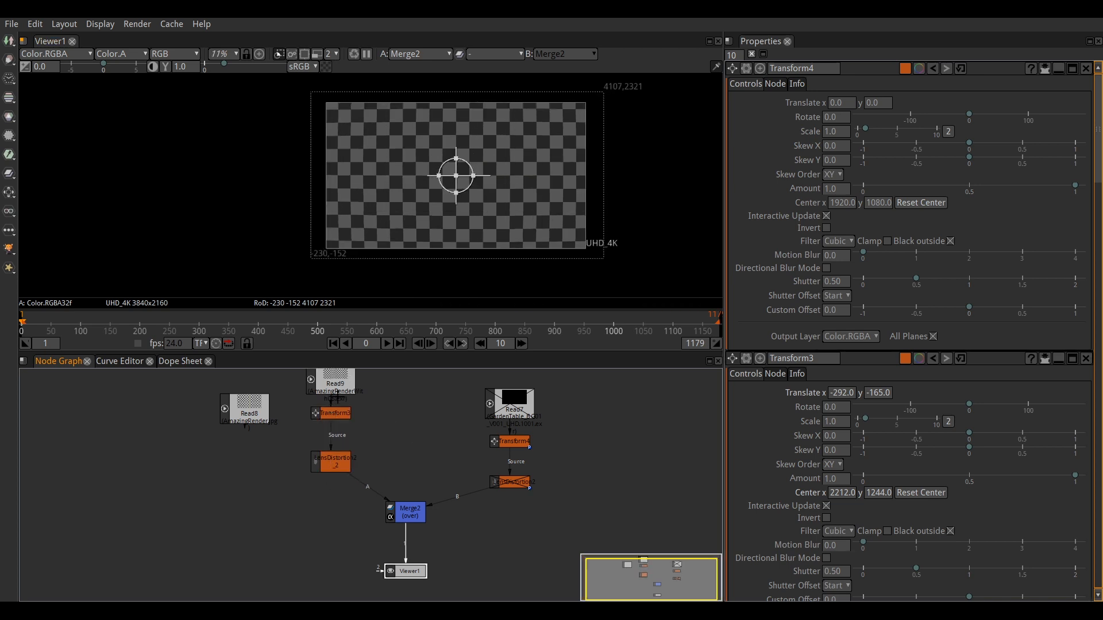
left_click_drag(336, 389, 339, 406)
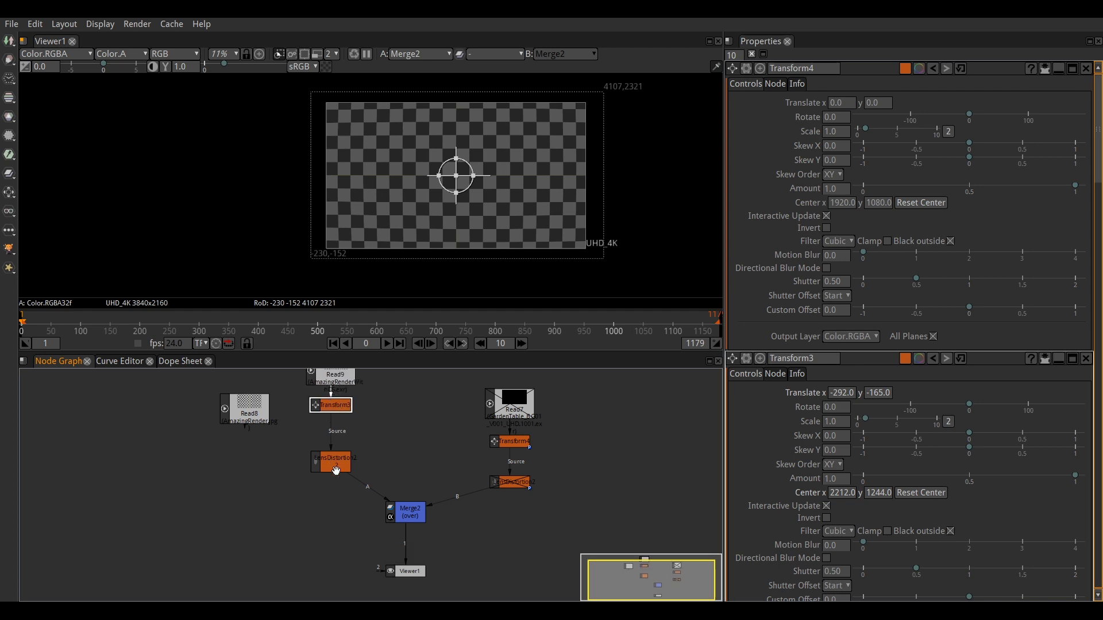
left_click_drag(336, 468, 334, 466)
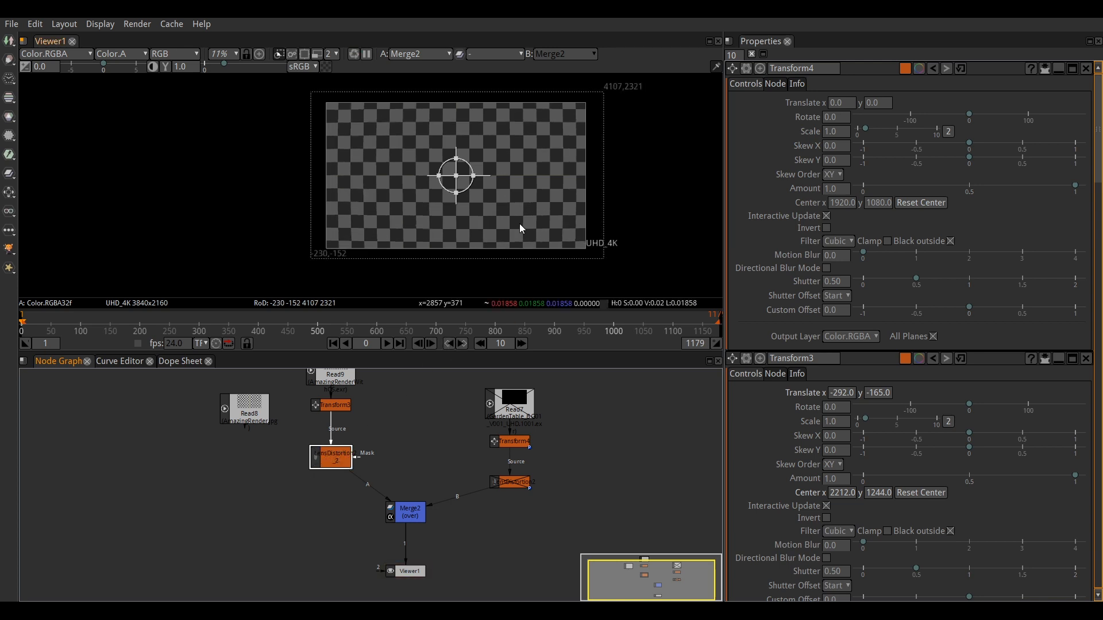
Step: Toggle the checkerboard's LensDistortion node on and off to inspect the overscan render at the frame edges
key("d")
key("d")
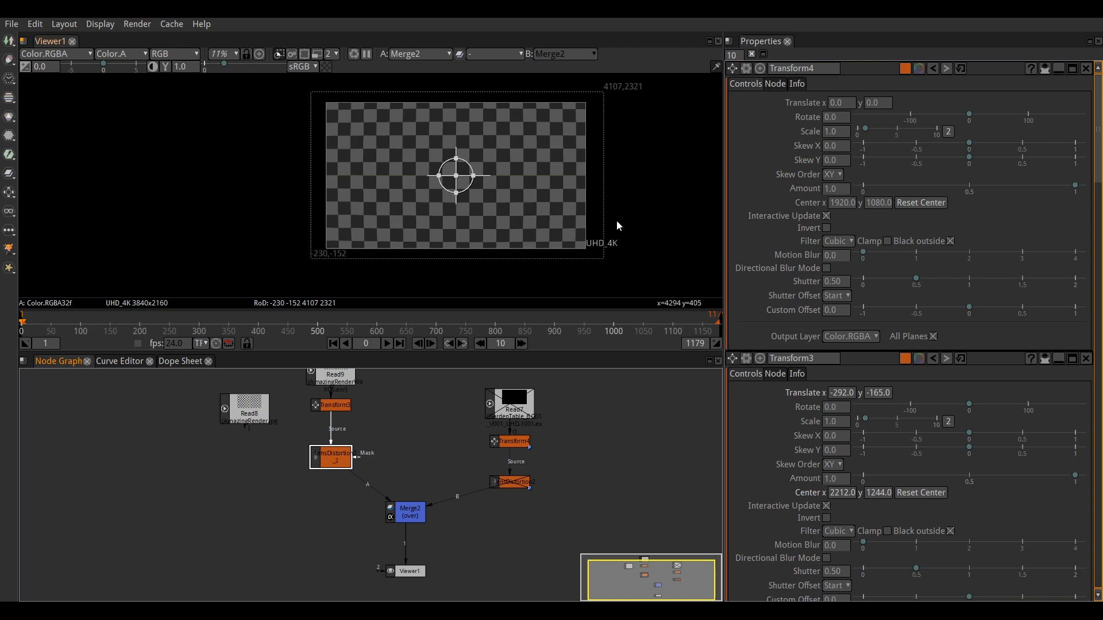
scroll(585, 247, "up", 2)
scroll(586, 248, "up", 2)
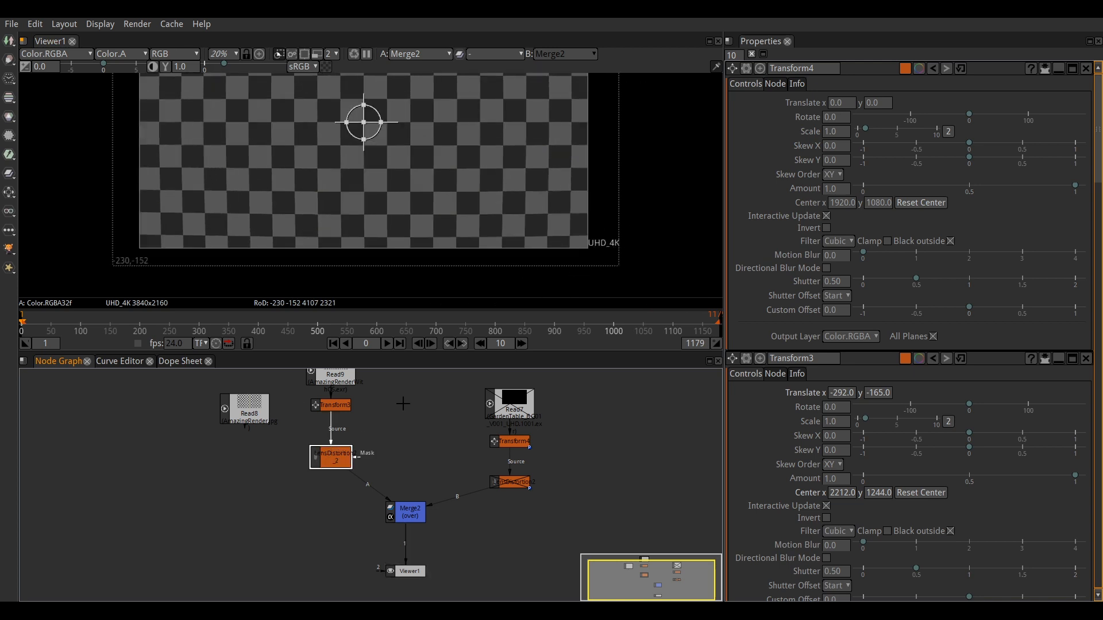
key("d")
key("d")
scroll(588, 167, "down", 4)
middle_click_drag(621, 118, 616, 153)
scroll(615, 153, "up", 1)
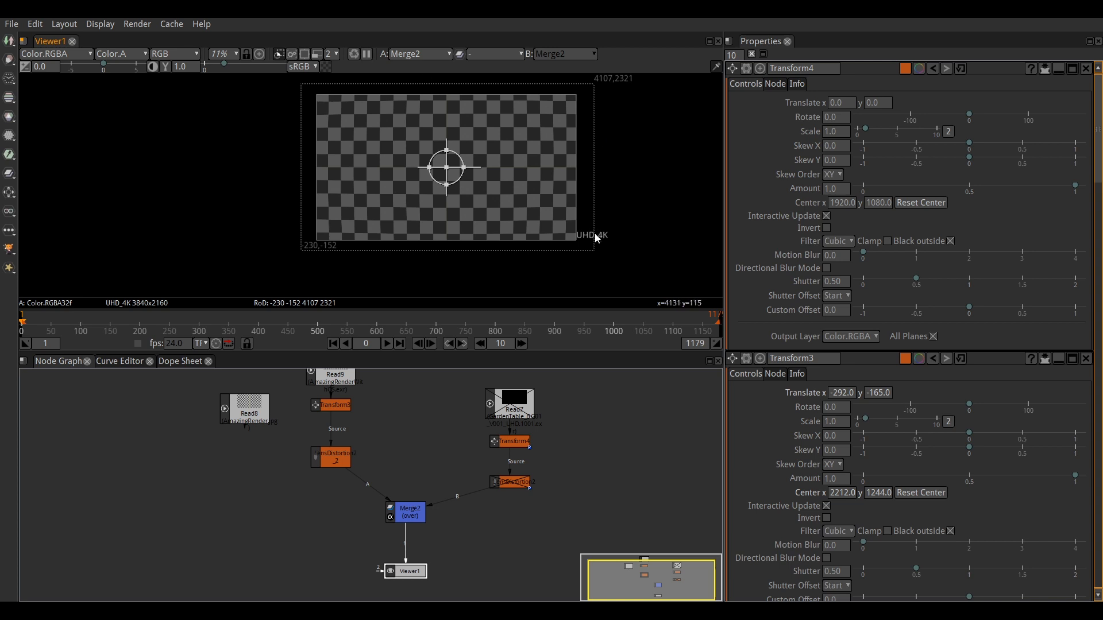
left_click(345, 453)
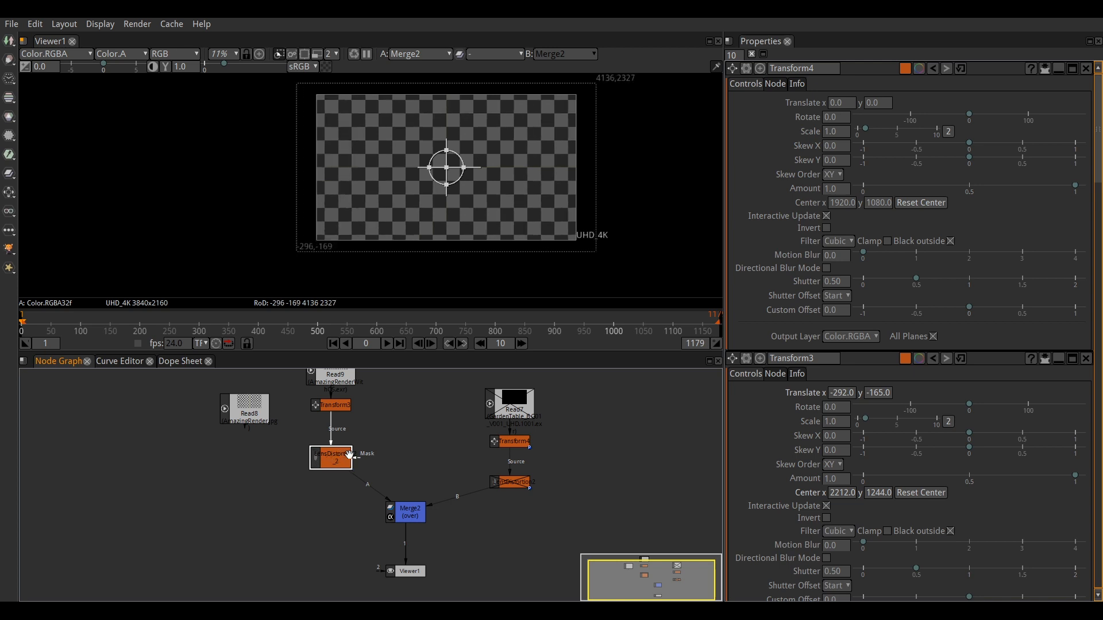
key("d")
Step: Rearrange the two checkerboard Read nodes and the overscan branch's Transform and LensDistortion nodes in the graph
left_click_drag(339, 464, 329, 455)
left_click_drag(250, 416, 228, 407)
scroll(437, 435, "down", 2)
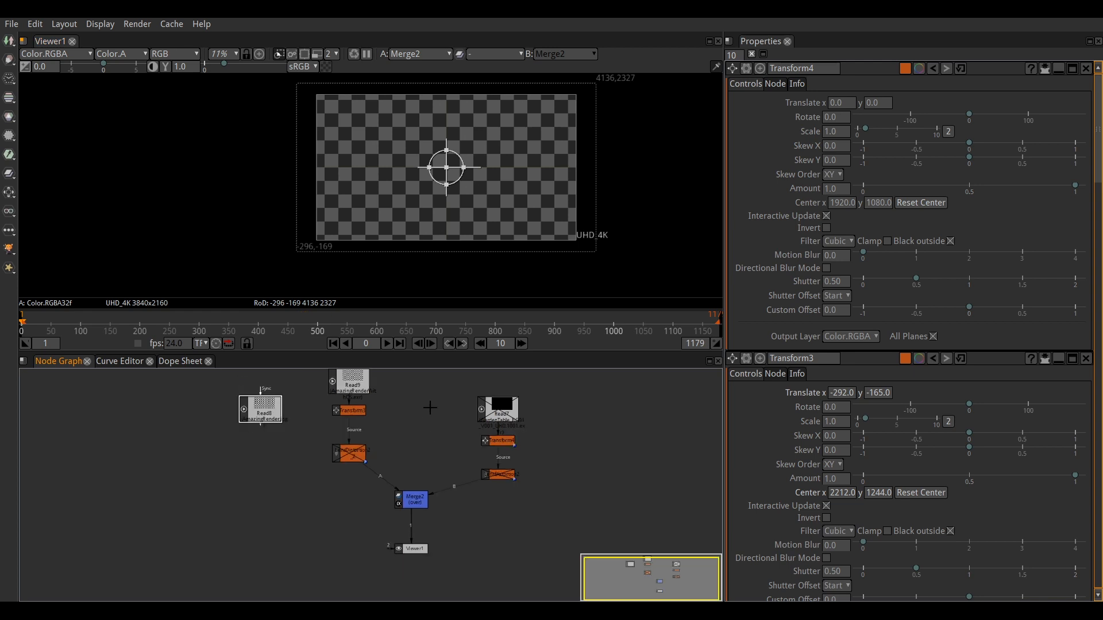
scroll(419, 411, "up", 1)
left_click(326, 398)
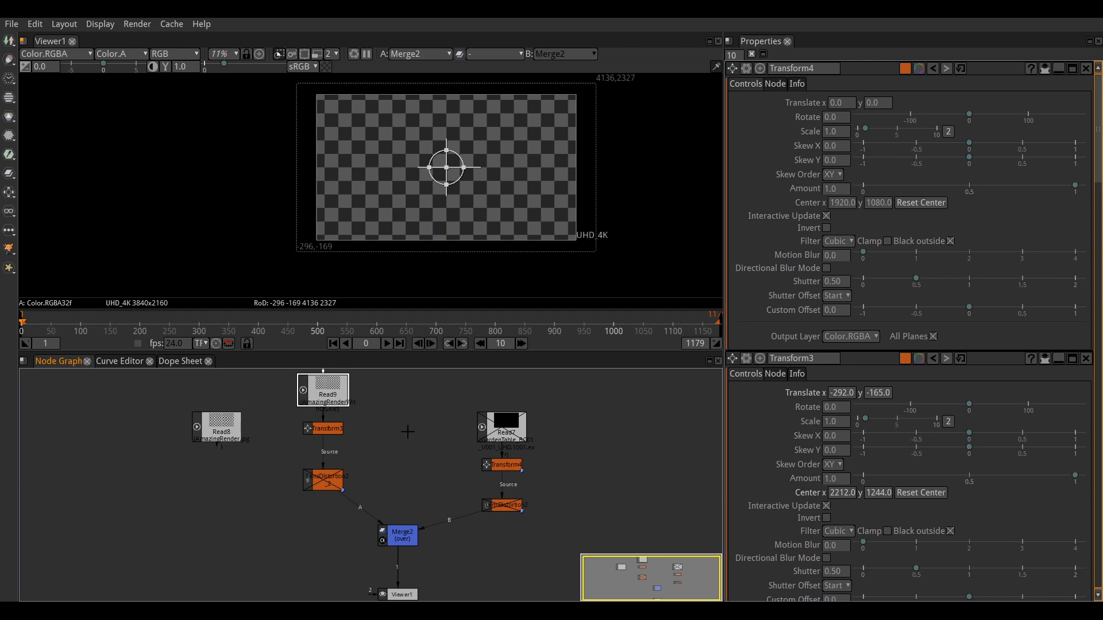
mouse_move(438, 448)
middle_mouse_down()
mouse_move(440, 439)
mouse_move(423, 446)
middle_mouse_up()
scroll(434, 432, "down", 1)
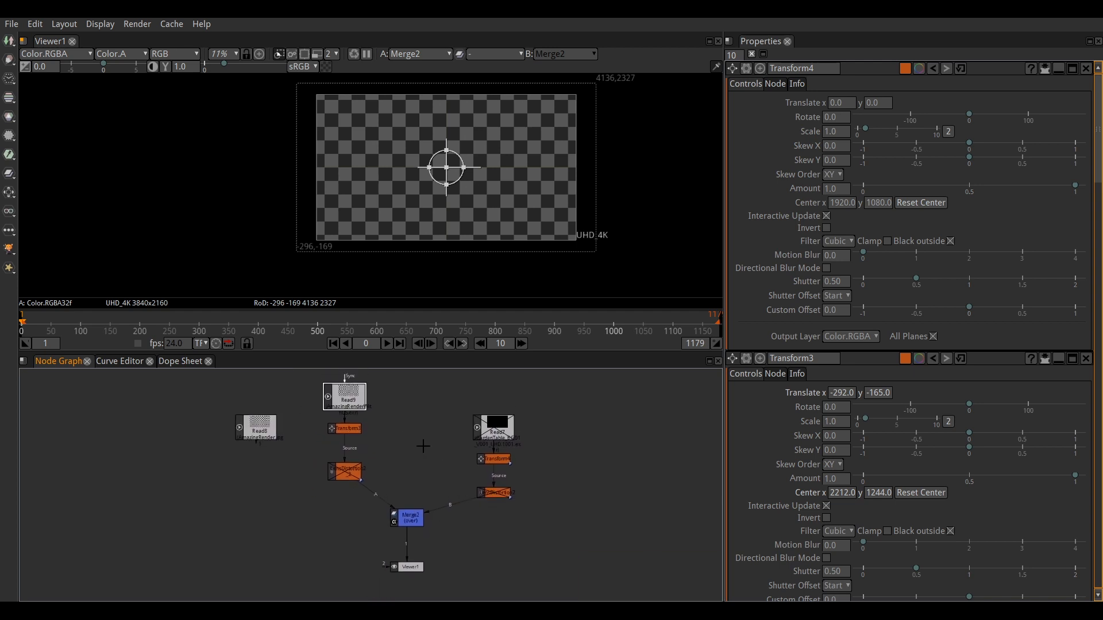
left_click_drag(345, 399, 345, 425)
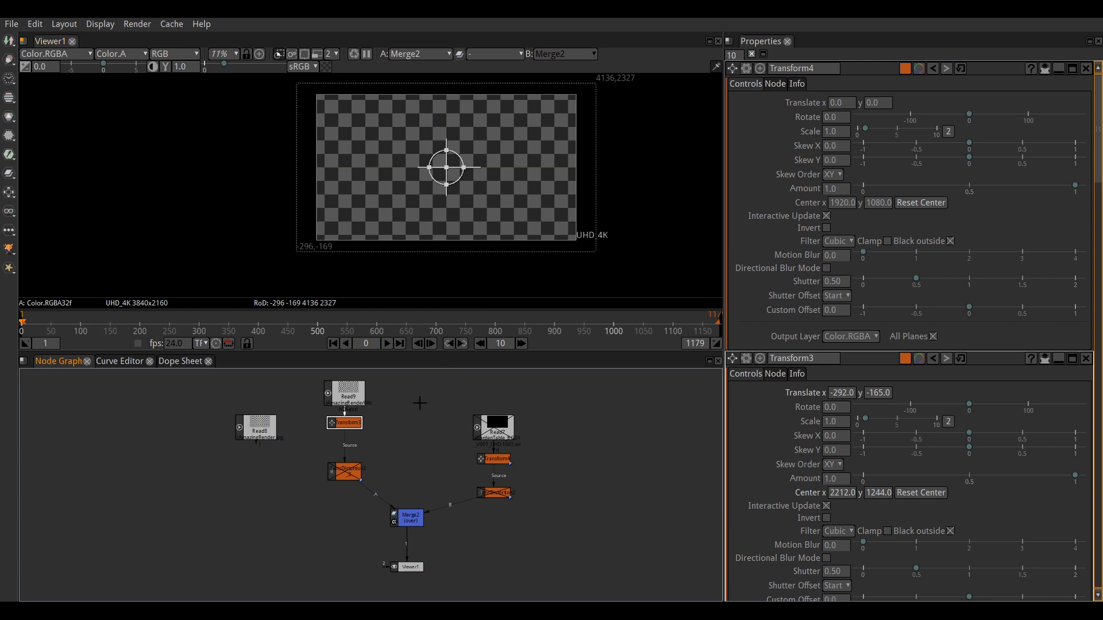
left_click_drag(256, 435, 259, 425)
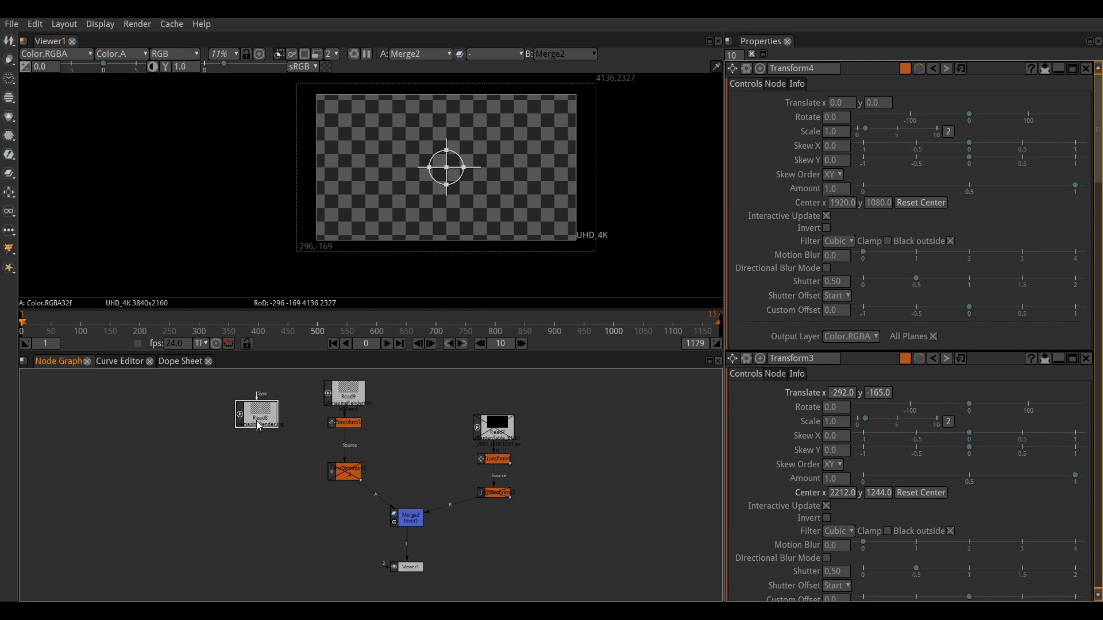
left_click_drag(347, 472, 347, 461)
Step: Enable the plate's Read node and the checkerboard's LensDistortion node, and move the LensDistortion node closer to its Transform
scroll(345, 427, "up", 2)
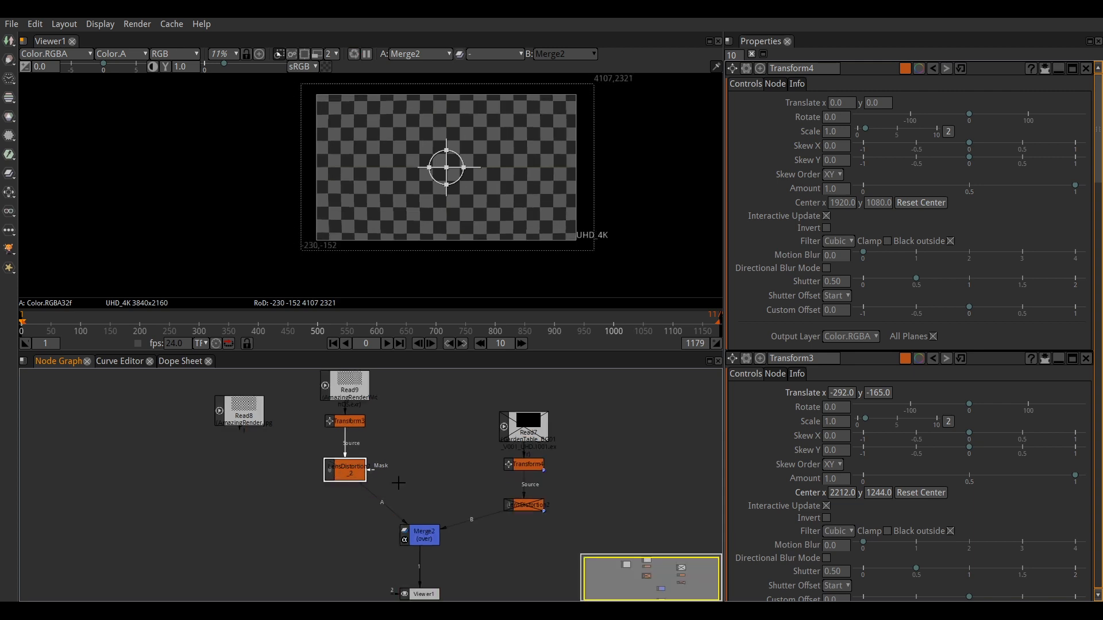
left_click(533, 427)
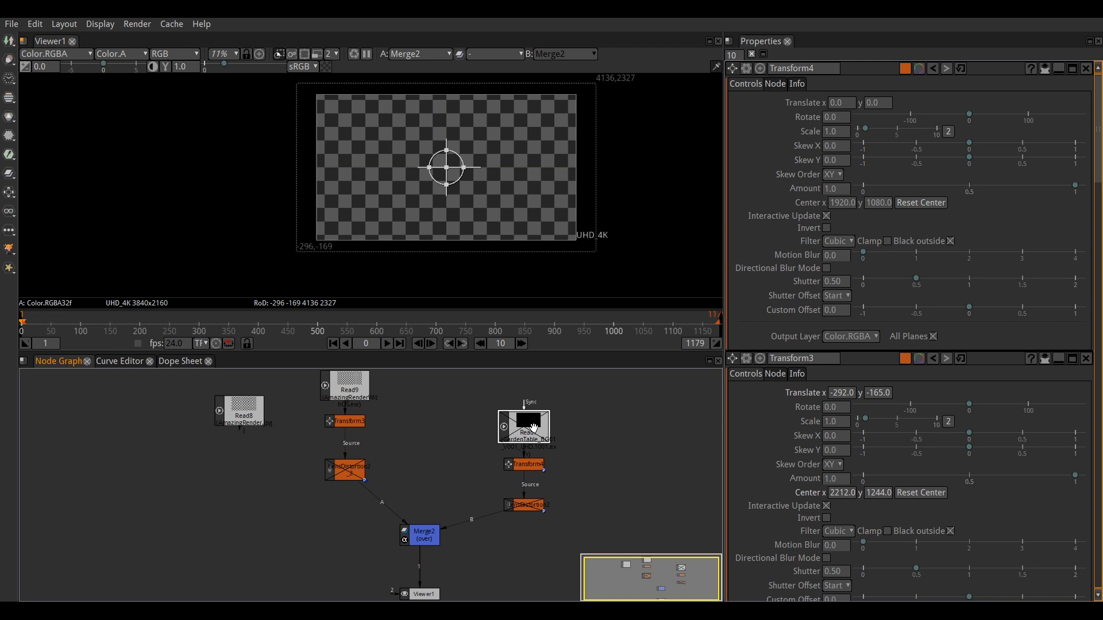
left_click(345, 469)
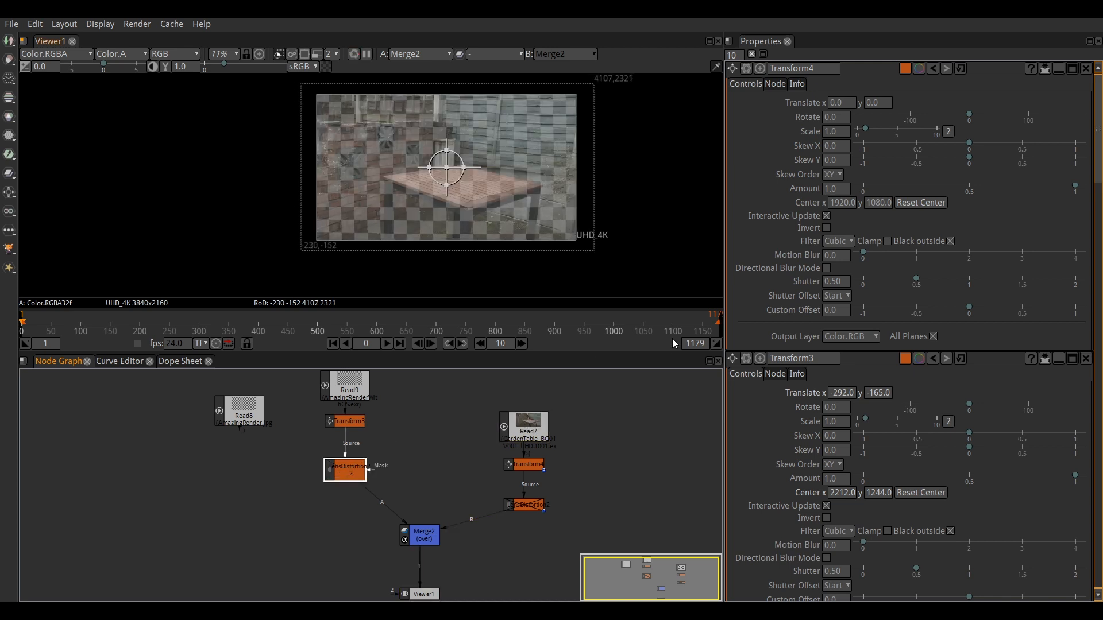
left_click_drag(351, 470, 352, 457)
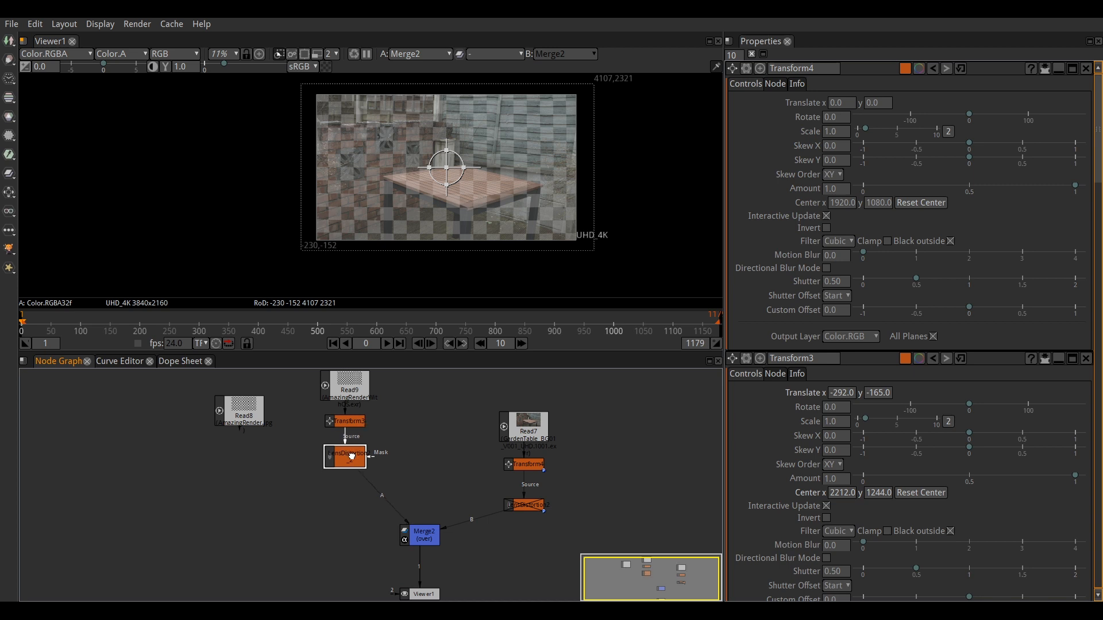